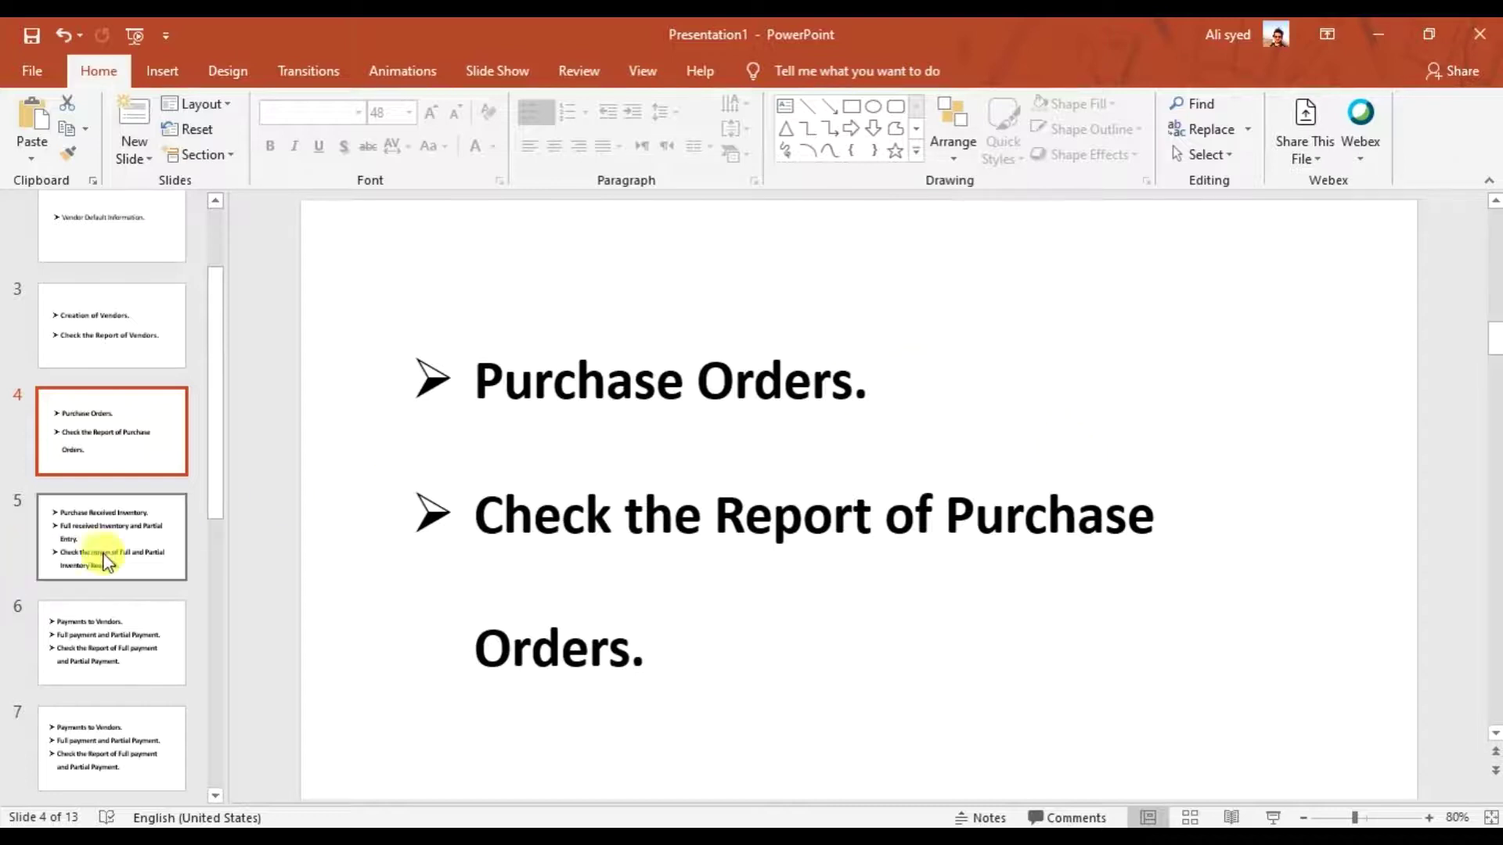
# Step: Display slide 5, covering purchase received inventory, full and partial entry, and the report
pyautogui.click(156, 559)
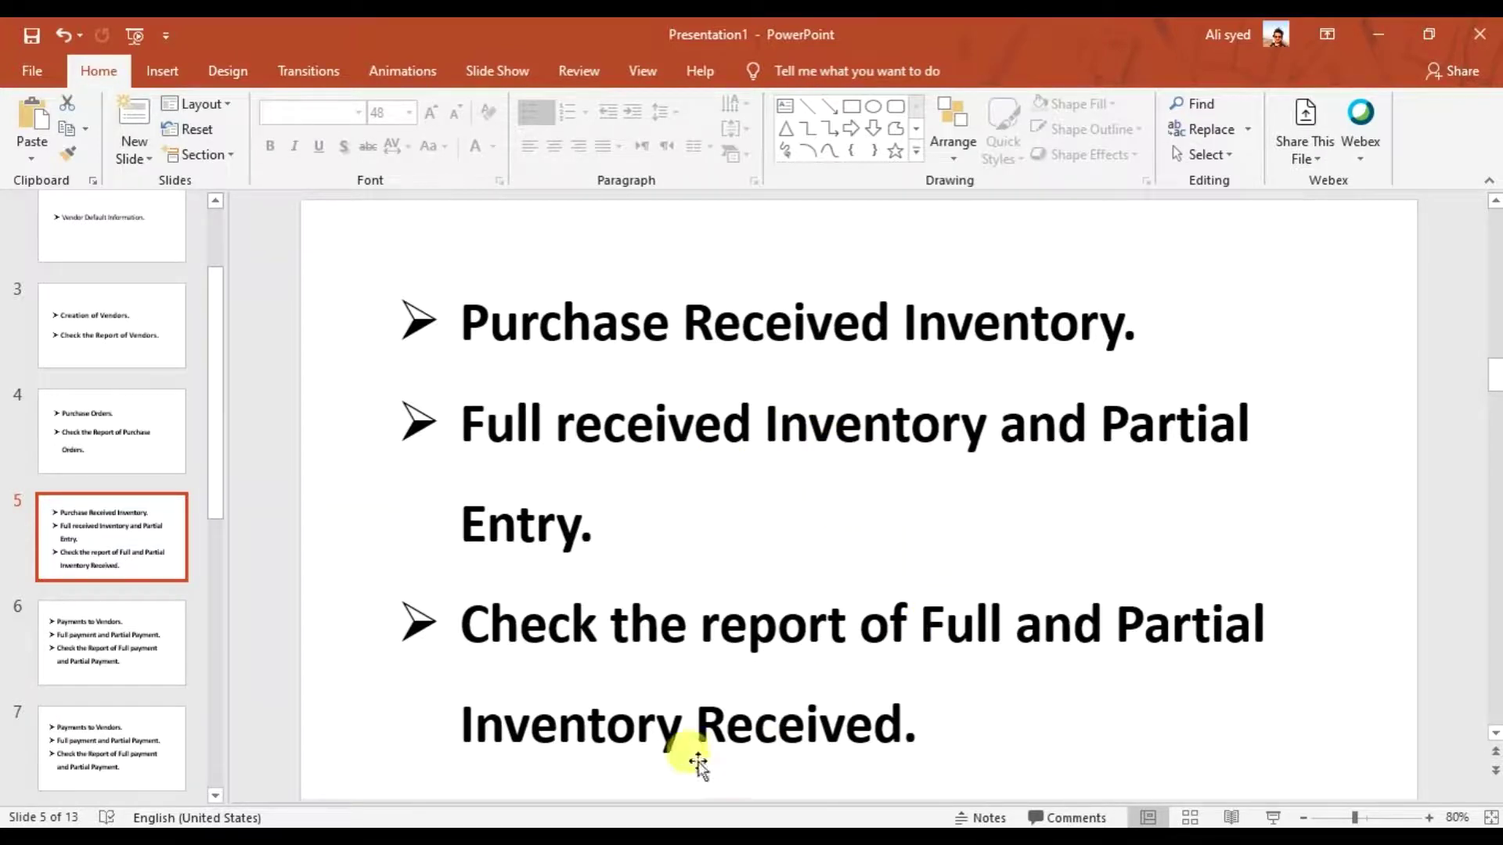
pyautogui.hotkey('alt', 'Tab')
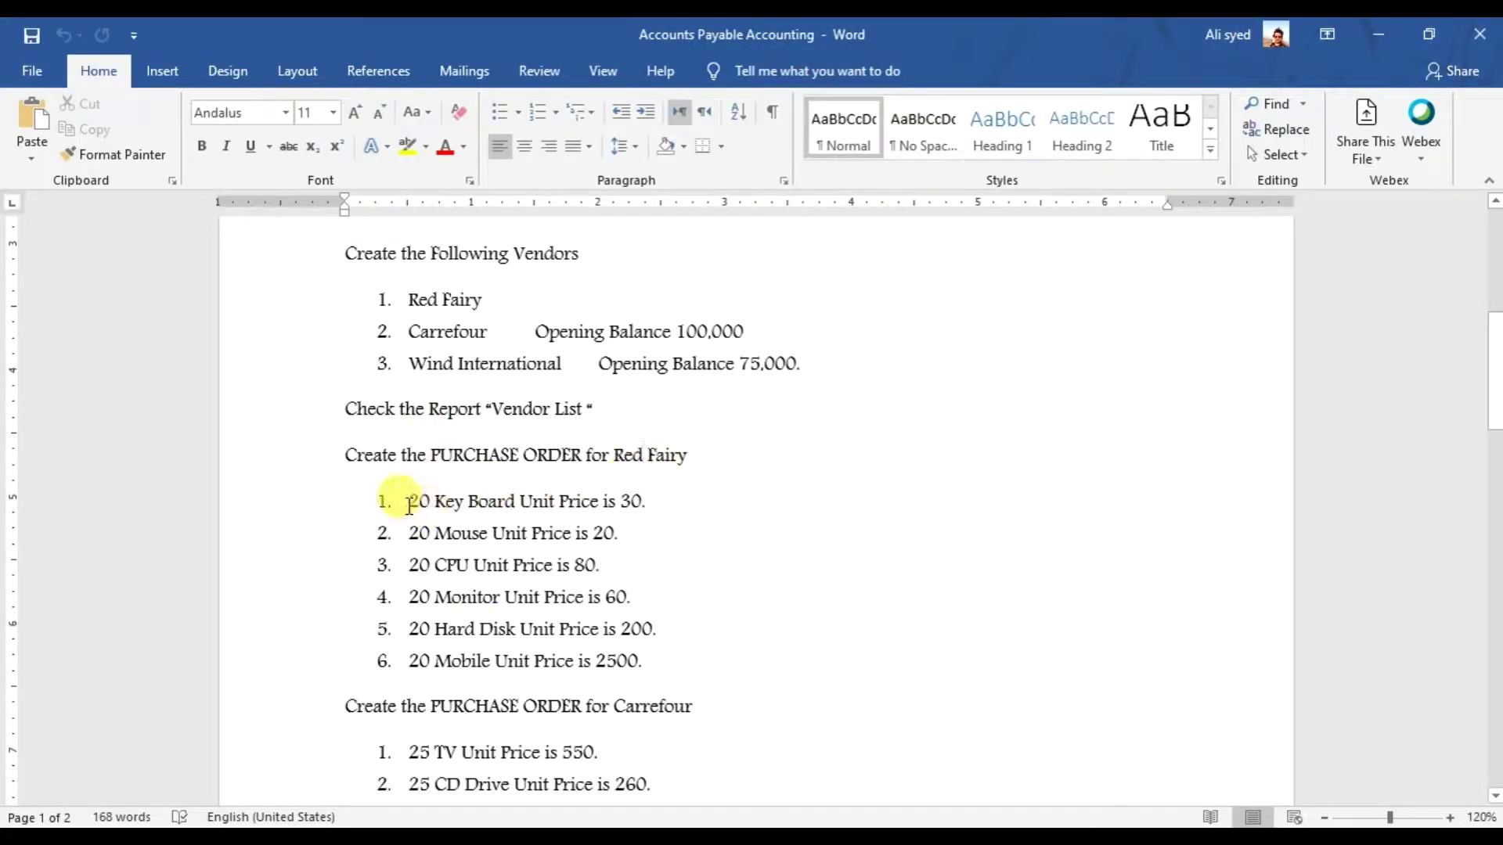
pyautogui.moveTo(408, 504); pyautogui.dragTo(492, 505)
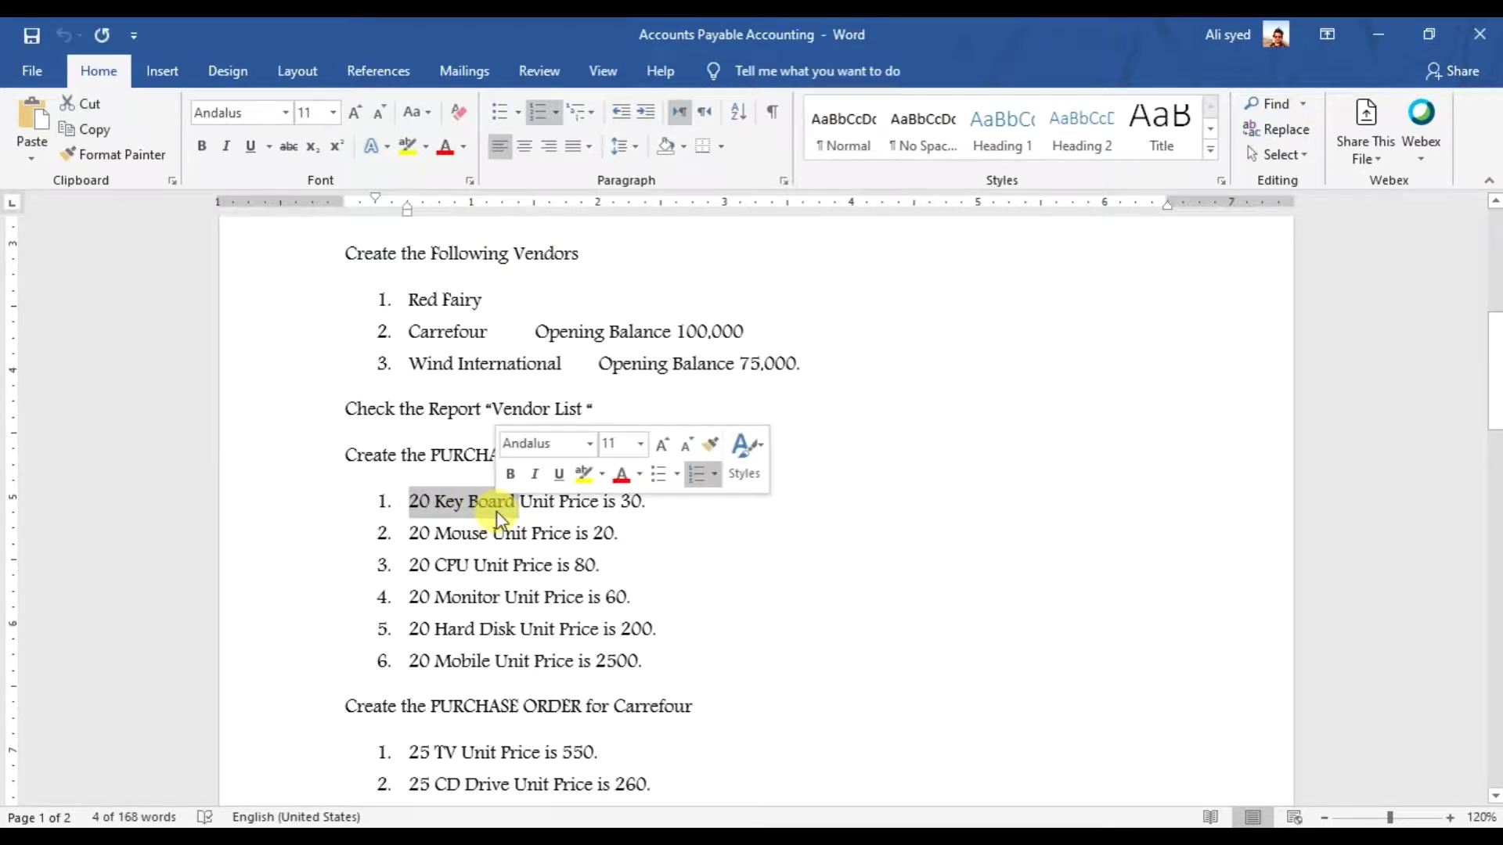
pyautogui.click(428, 505)
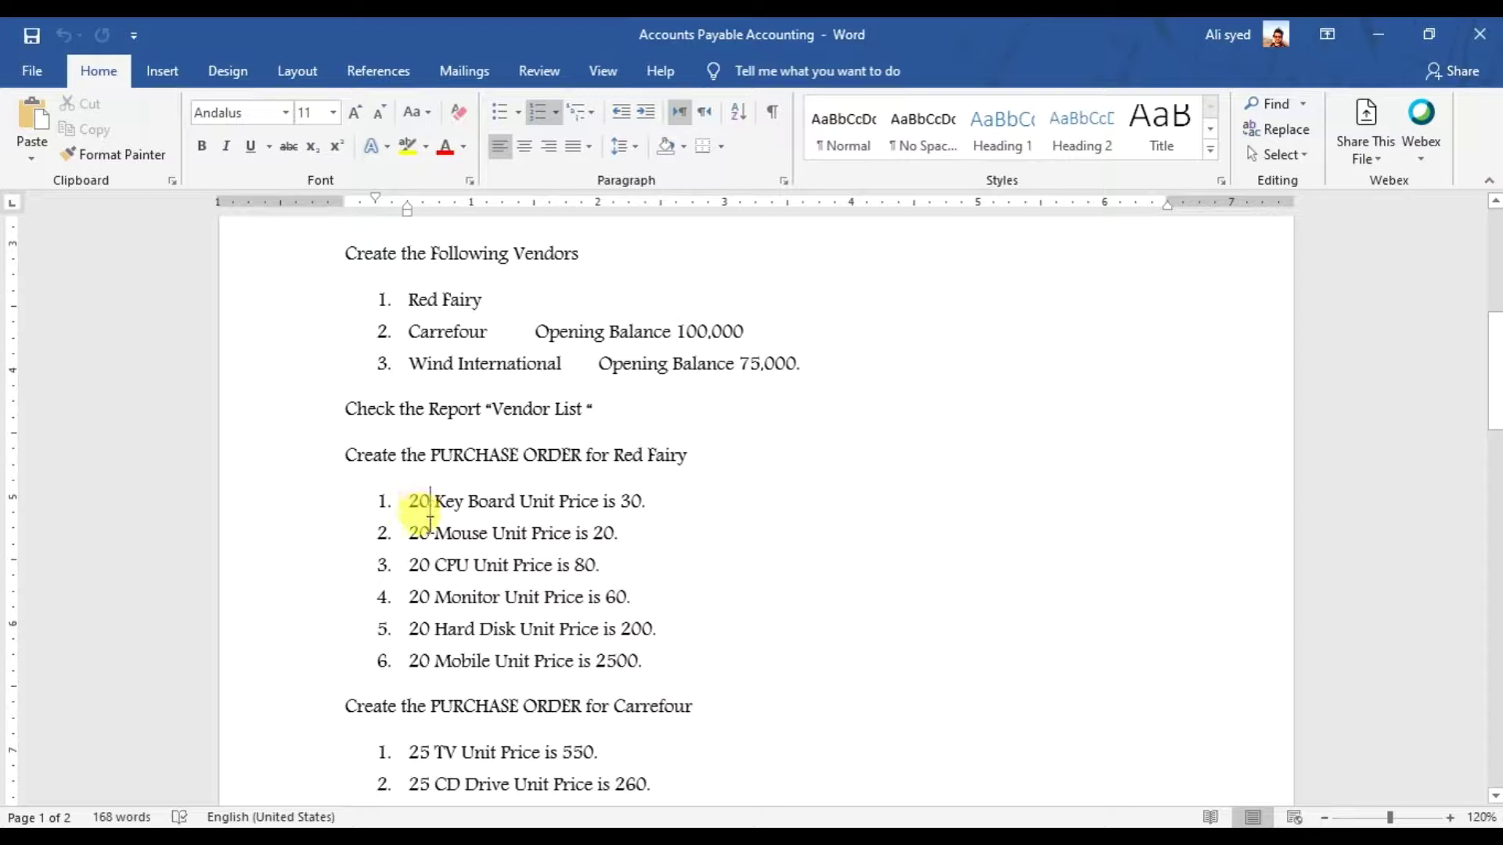
pyautogui.moveTo(435, 534); pyautogui.dragTo(478, 534)
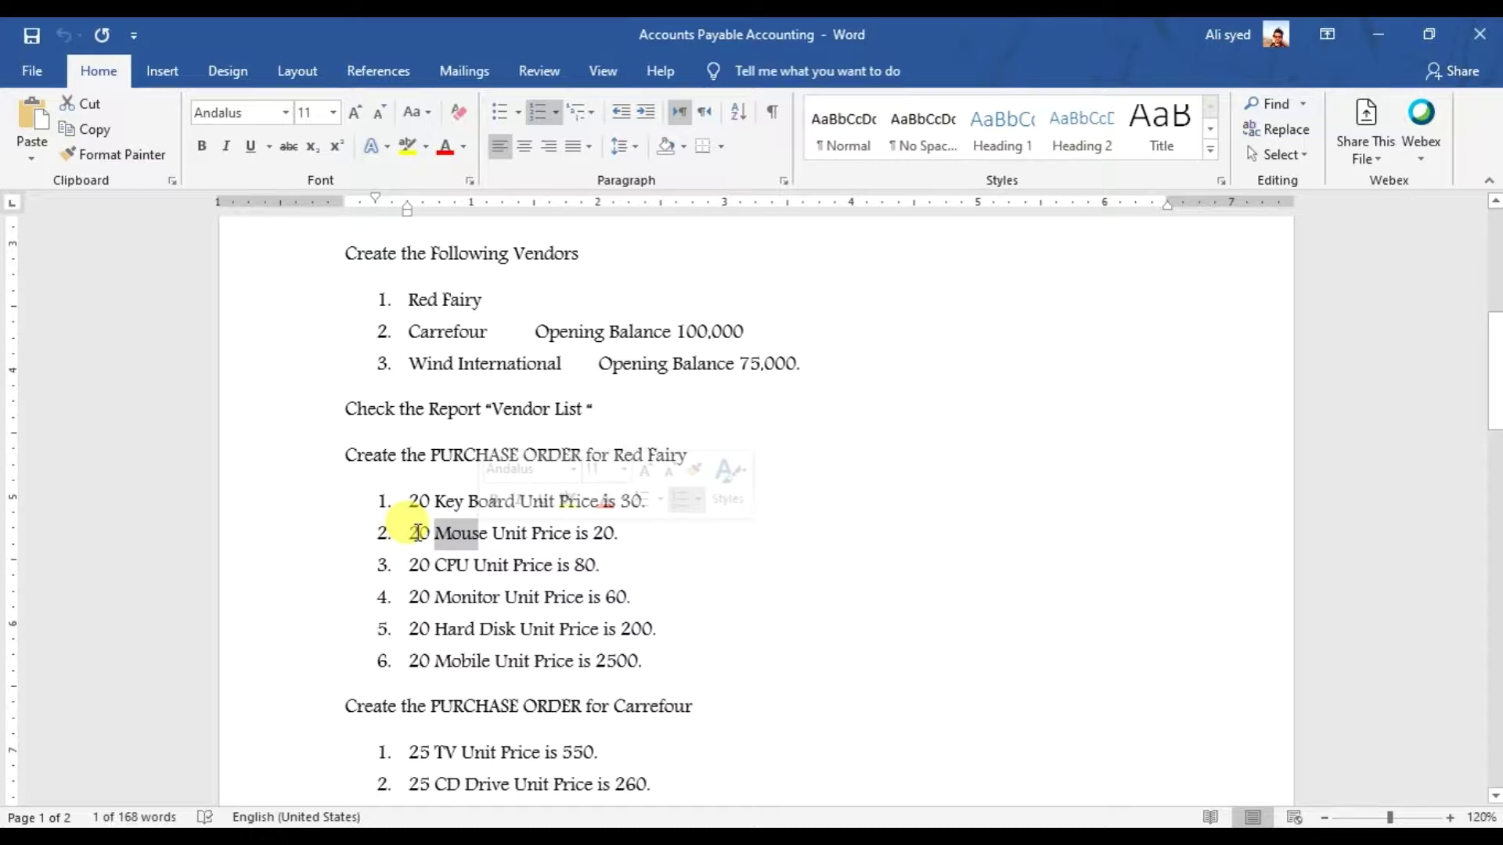
pyautogui.click(417, 532)
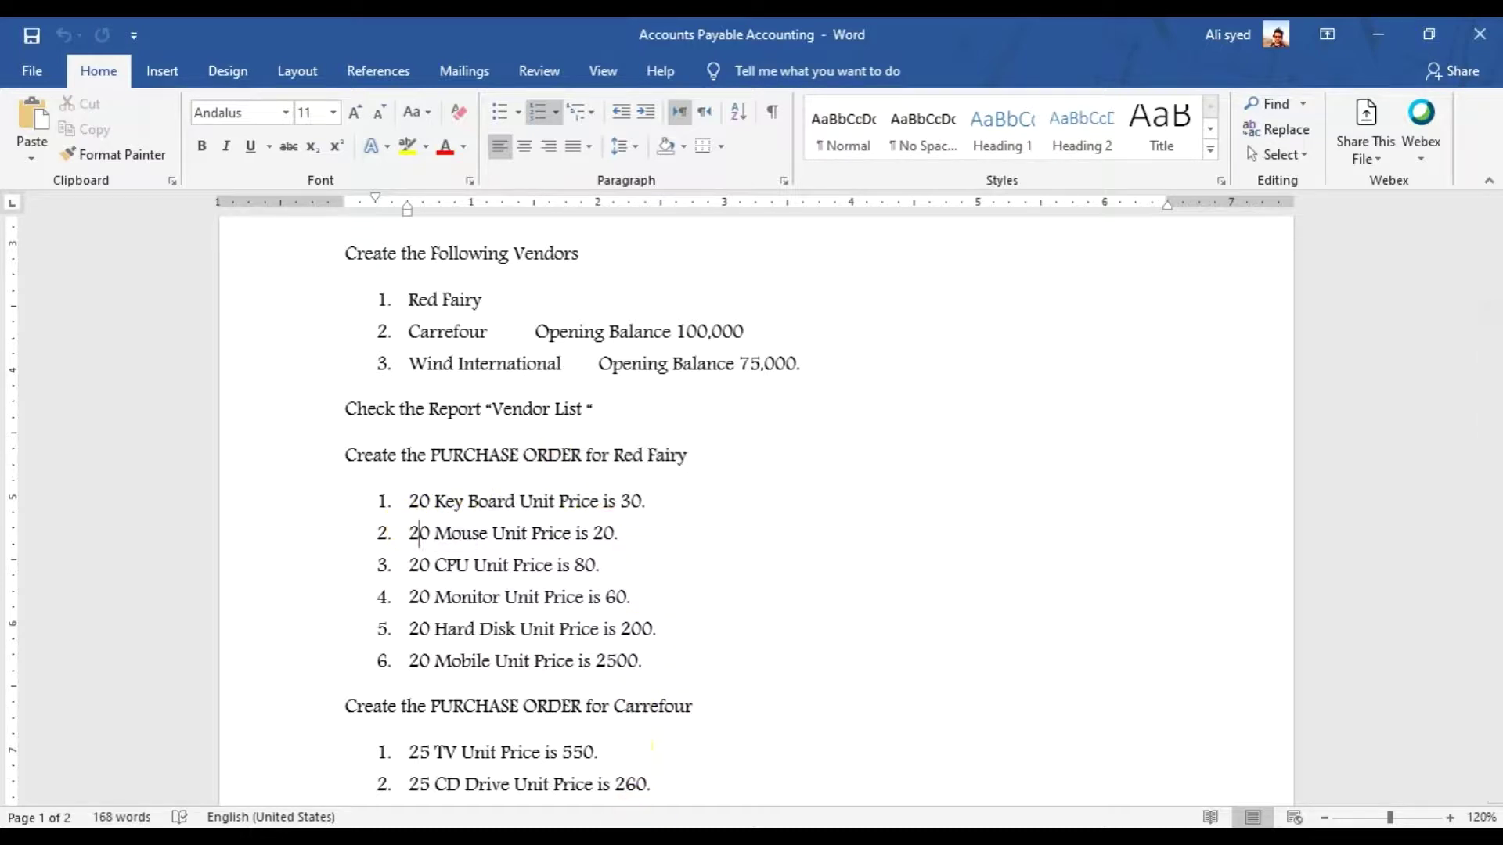
pyautogui.click(595, 822)
pyautogui.moveTo(685, 318); pyautogui.dragTo(1152, 321)
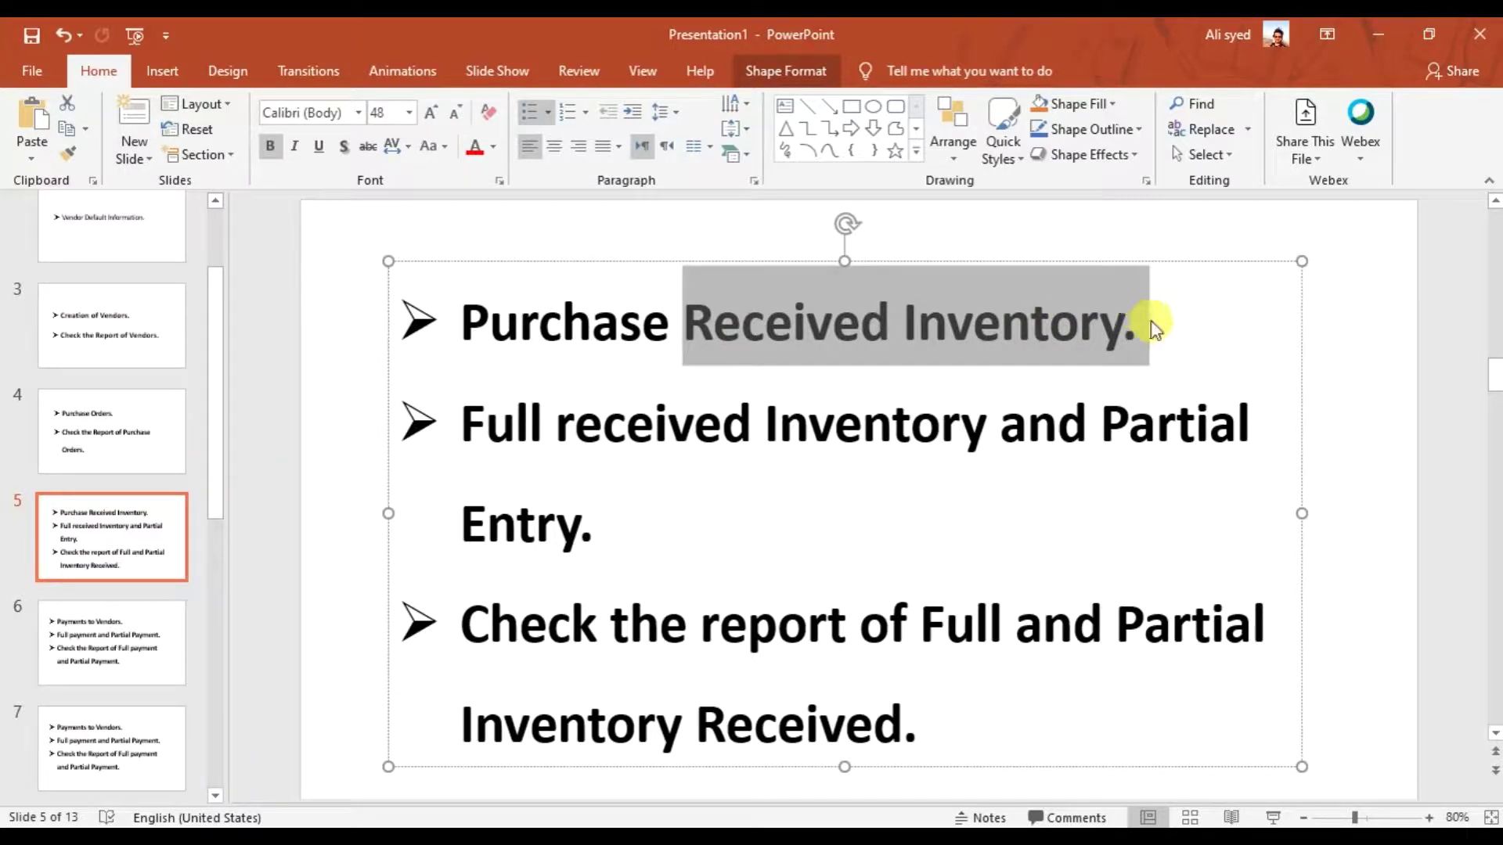
# Step: Bring the Sage 50 window for Burhan Electronics LLC to the front
pyautogui.moveTo(957, 837)
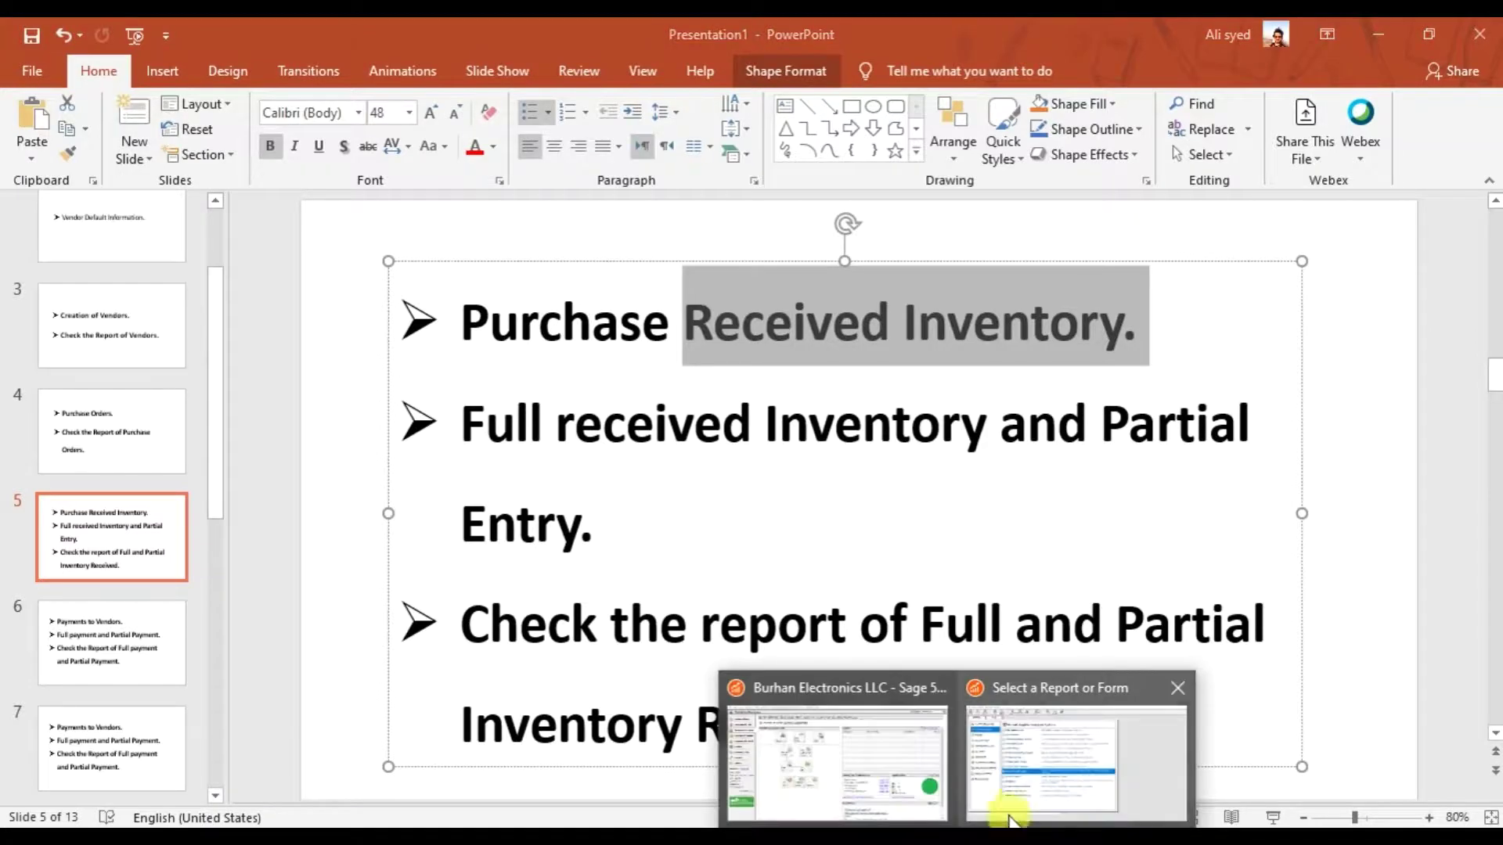
pyautogui.click(914, 767)
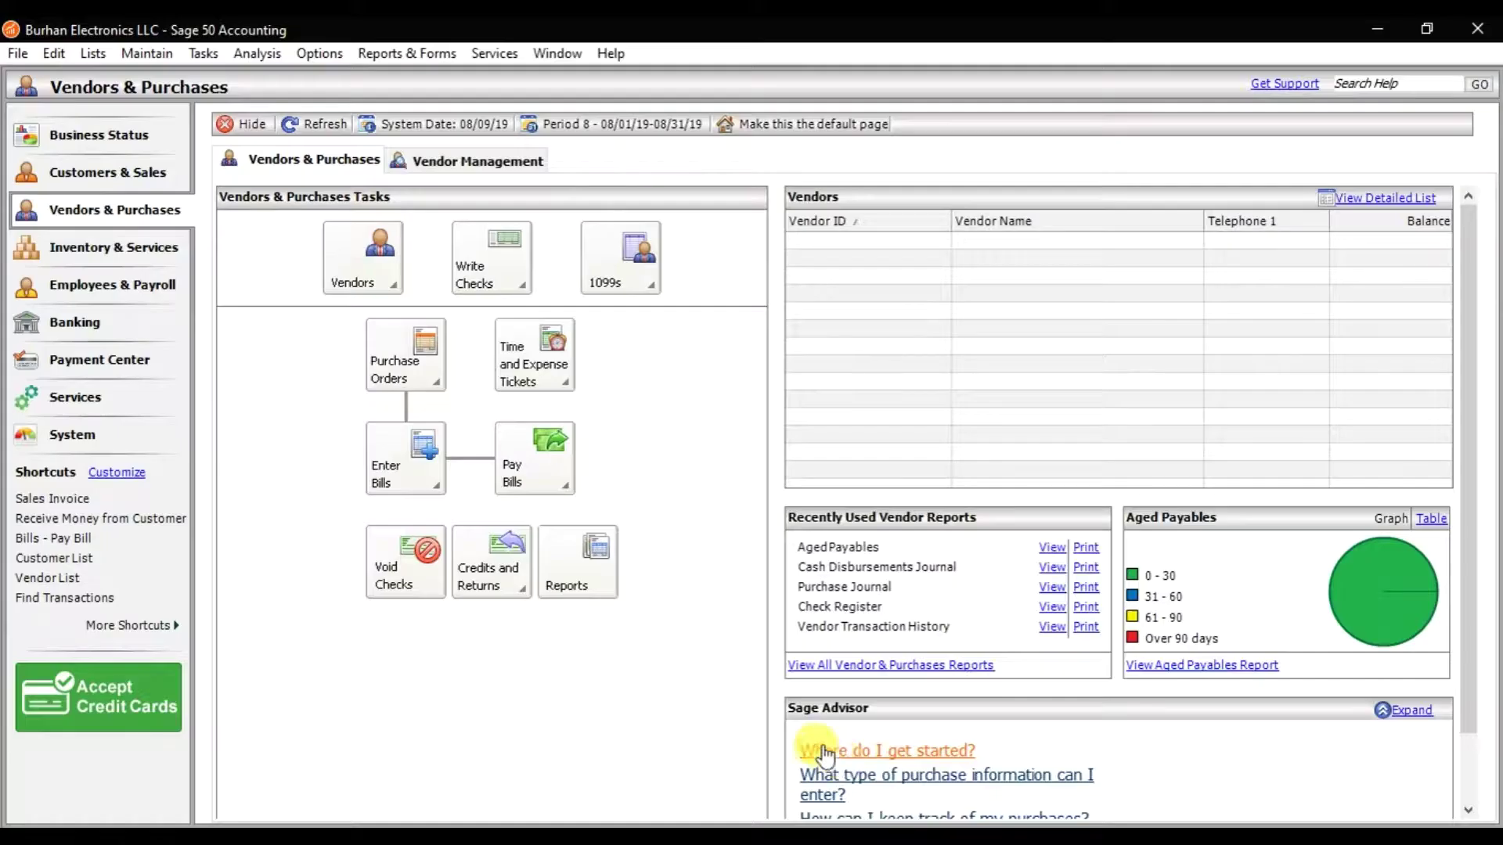
# Step: Start a new Purchases/Receive Inventory entry from the Tasks menu
pyautogui.click(205, 54)
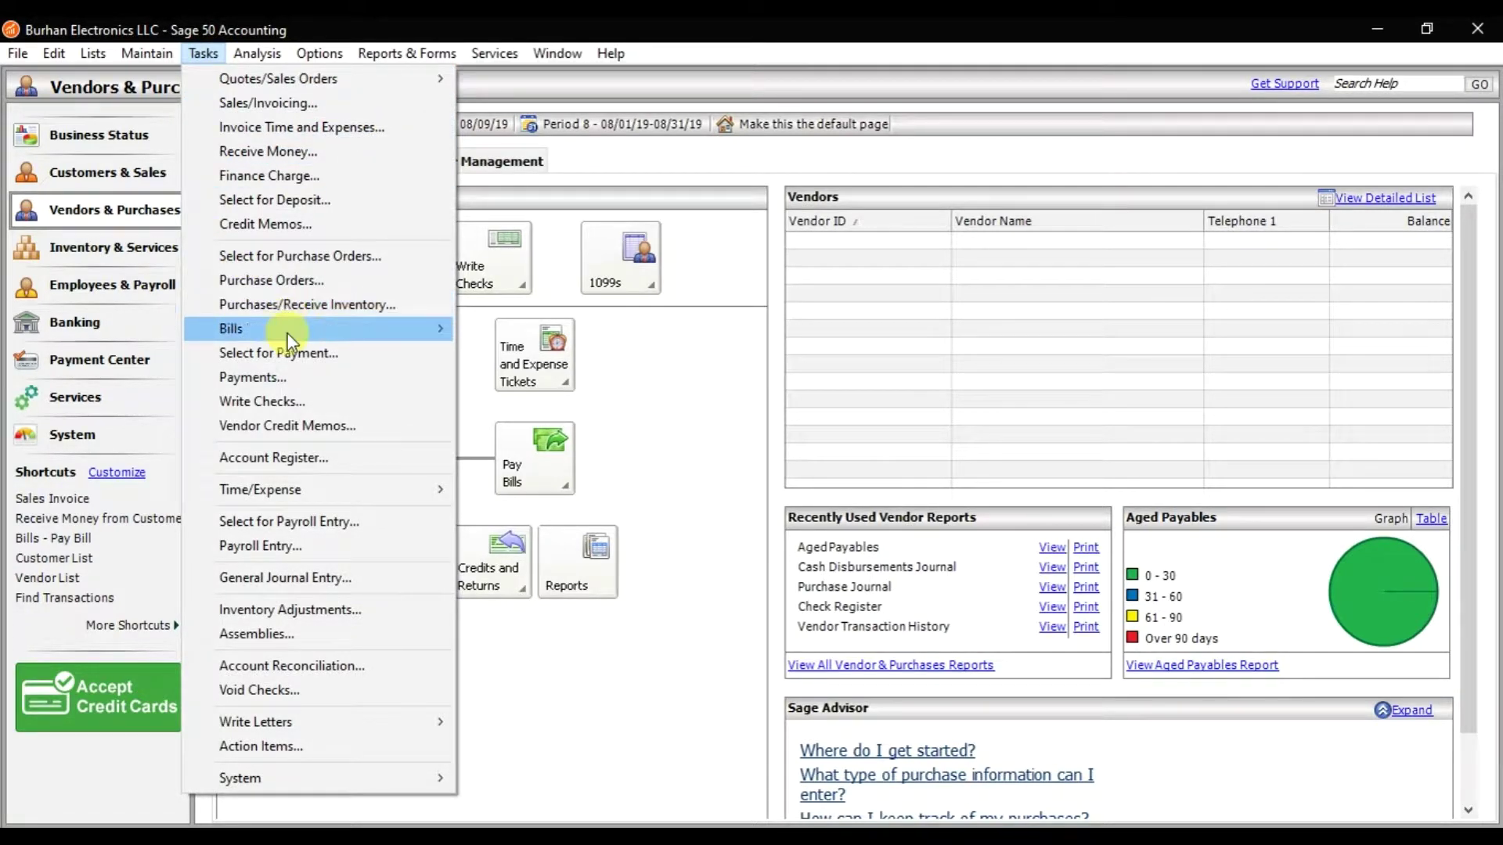
pyautogui.moveTo(290, 342)
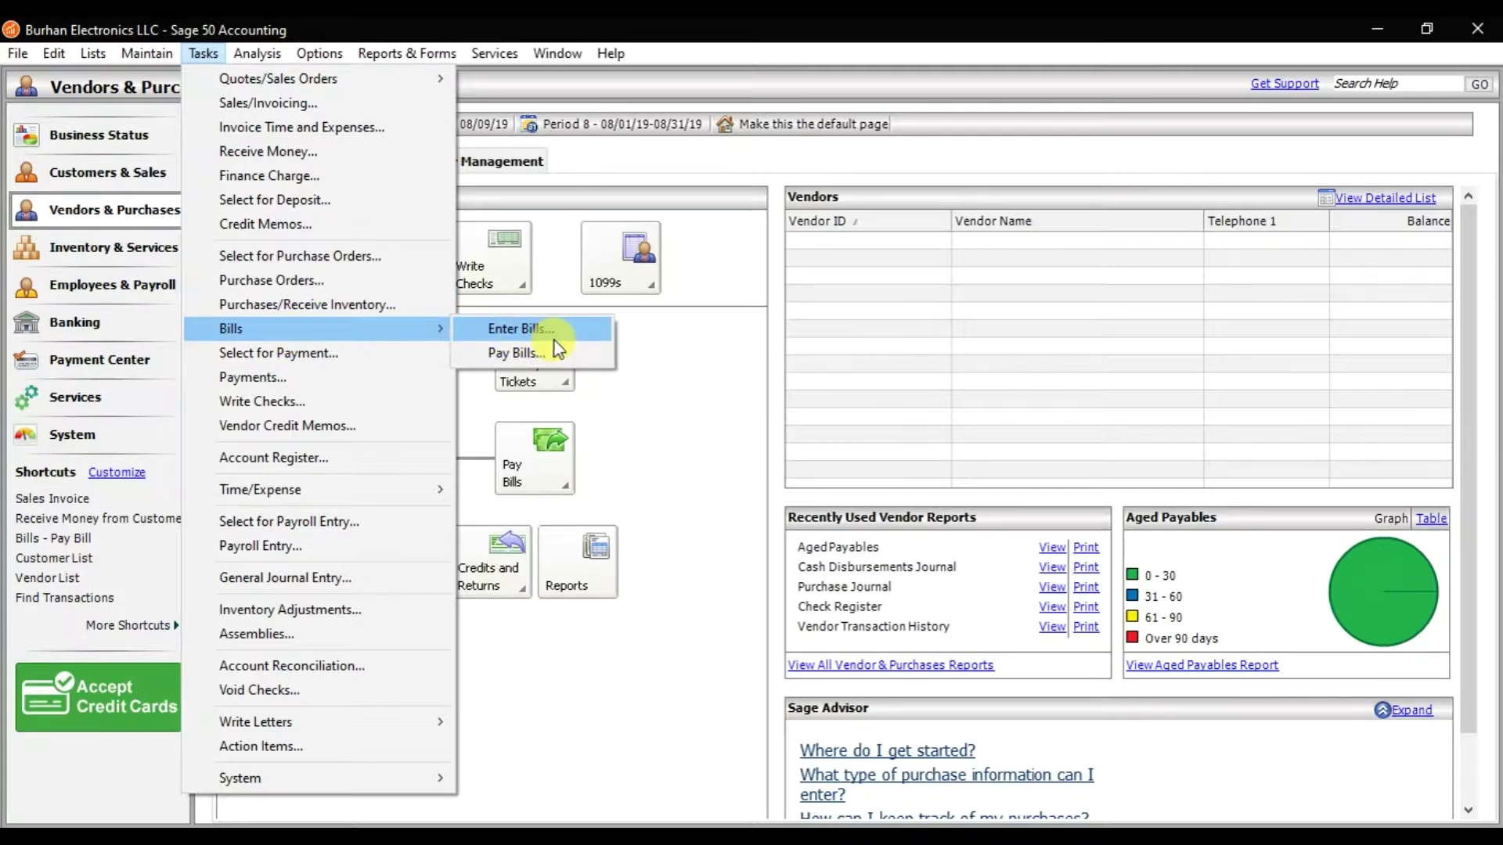
pyautogui.click(366, 308)
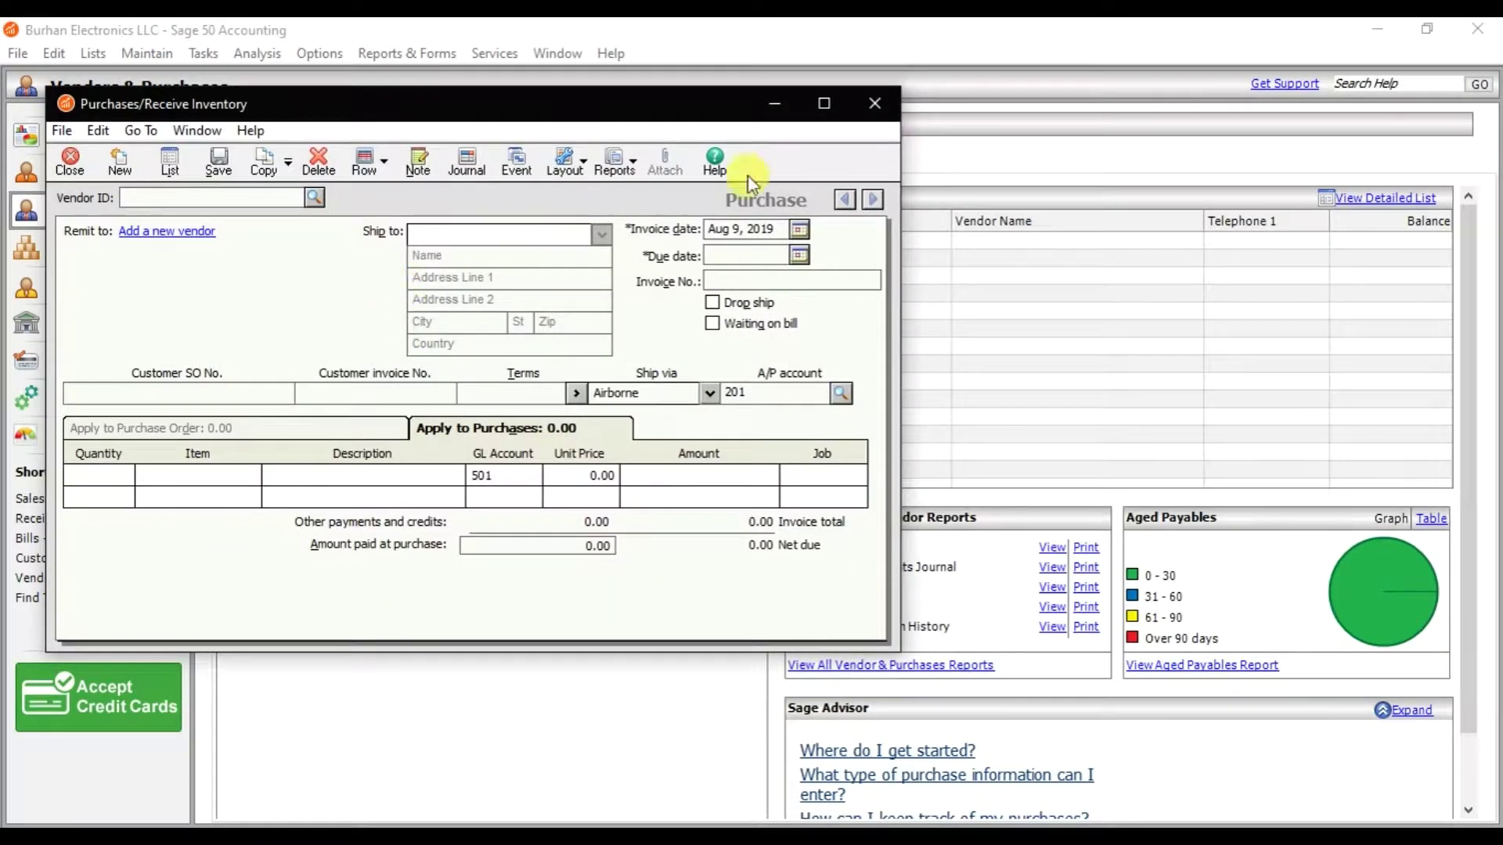
# Step: Maximize the entry window and select Red Fairy as the vendor
pyautogui.click(825, 107)
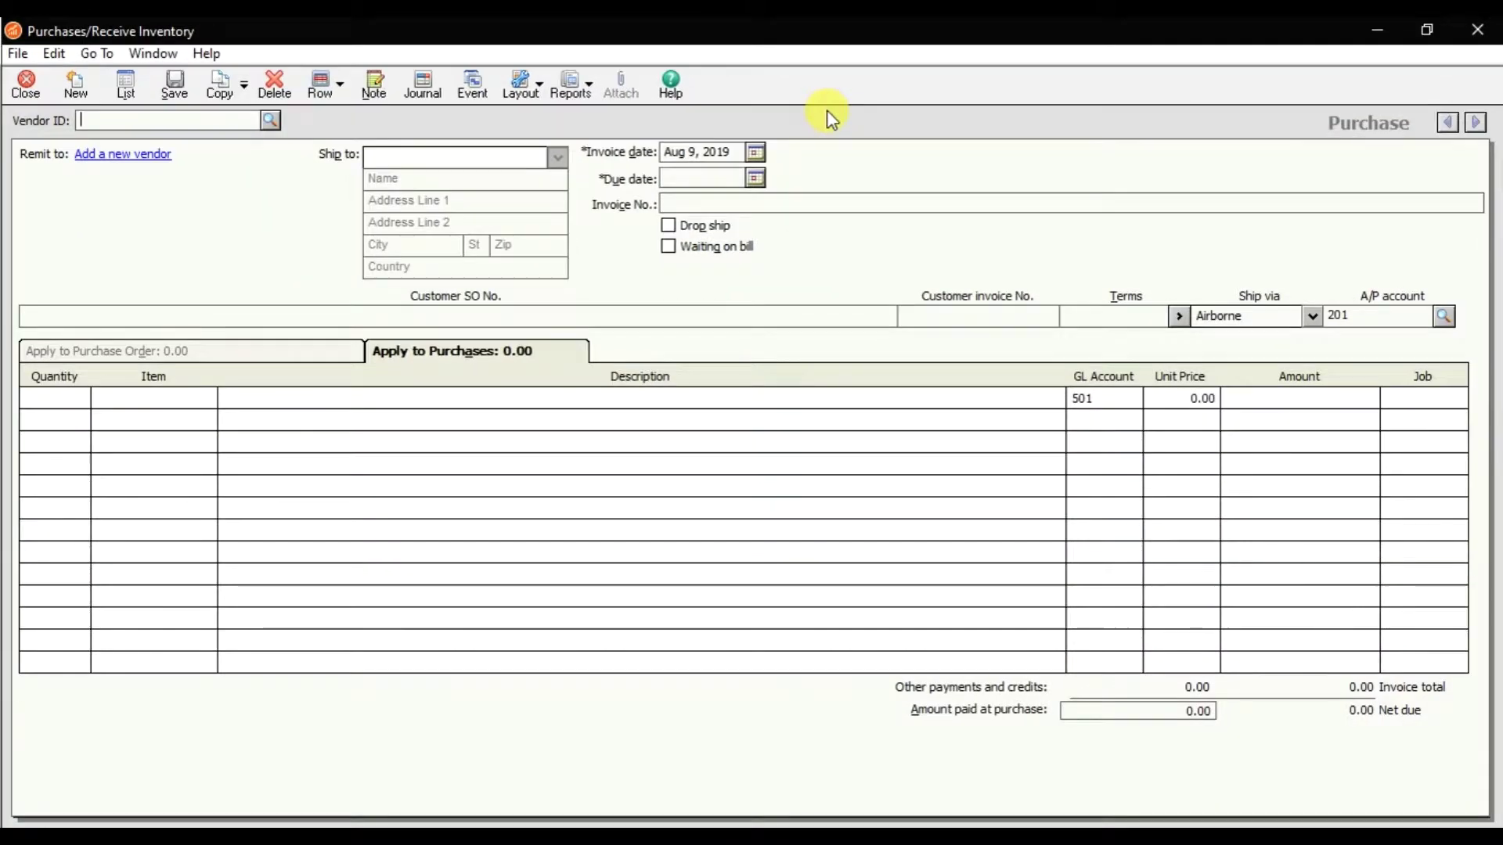
pyautogui.click(269, 121)
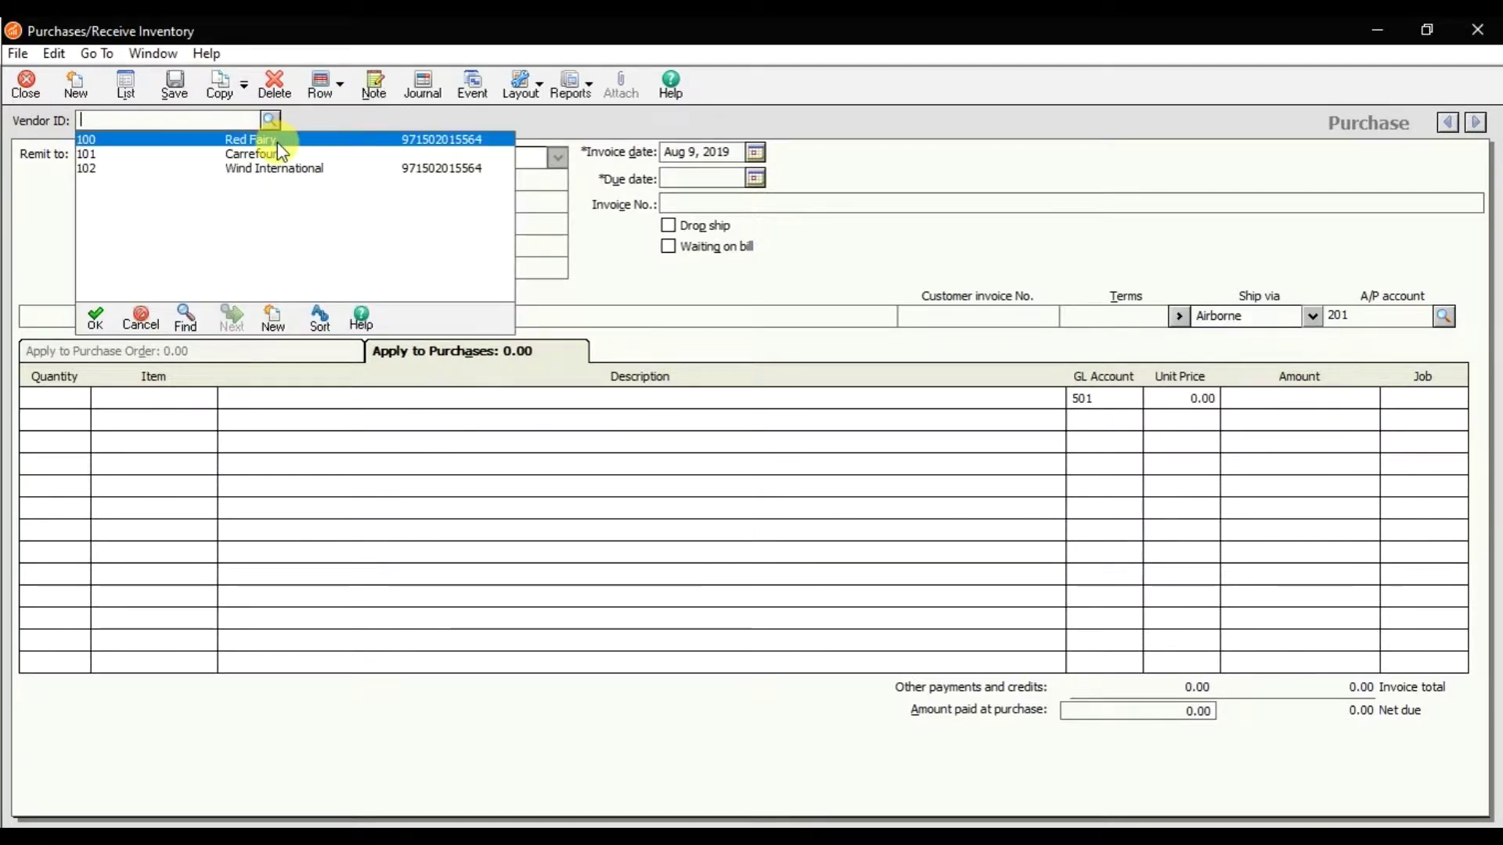
pyautogui.doubleClick(277, 143)
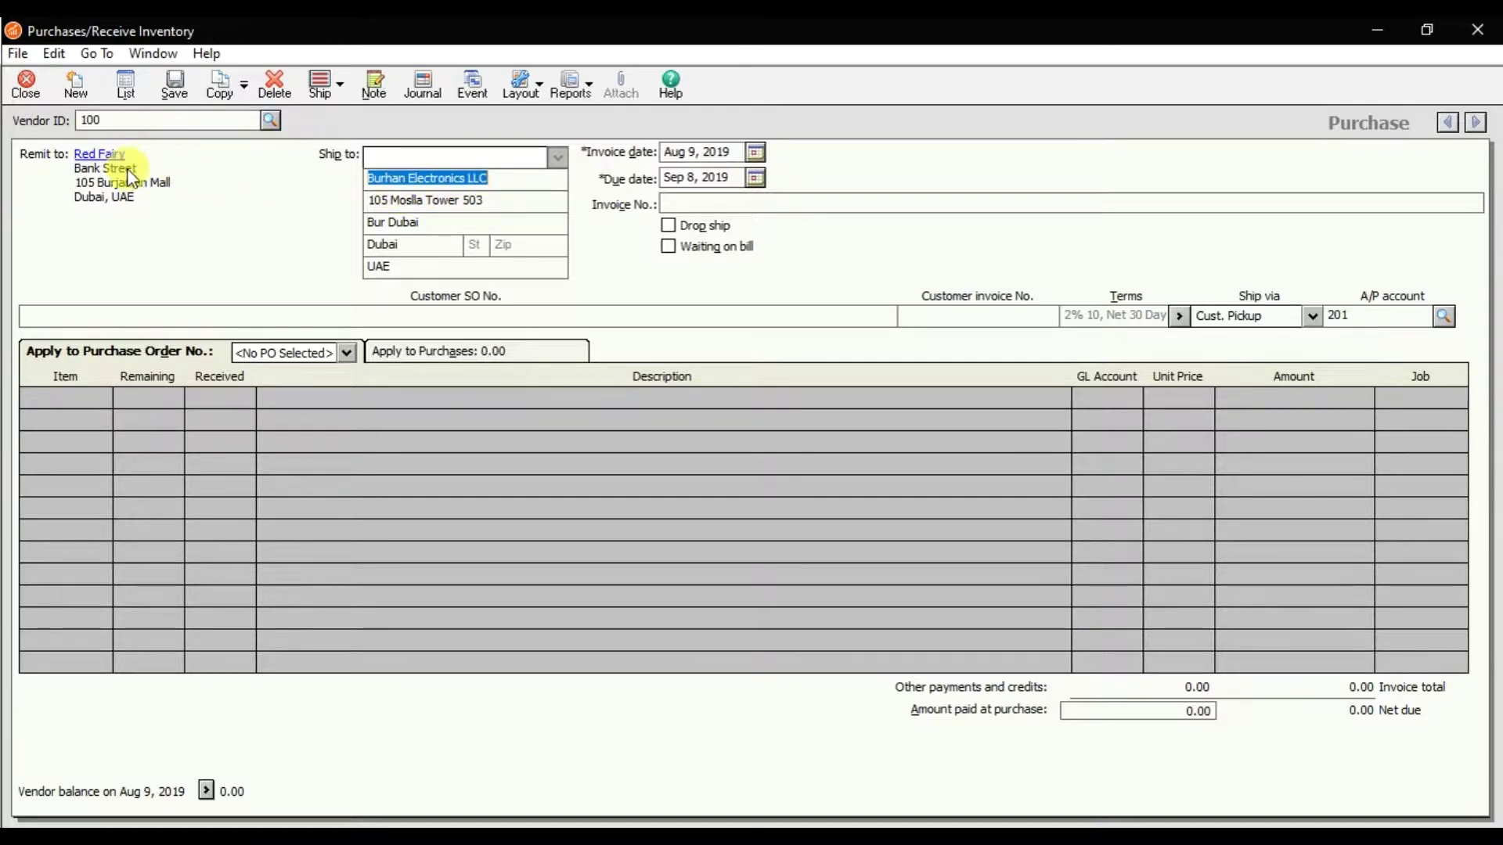
# Step: Set the invoice date to Aug 12, 2019 and the invoice number to 1000
pyautogui.click(756, 154)
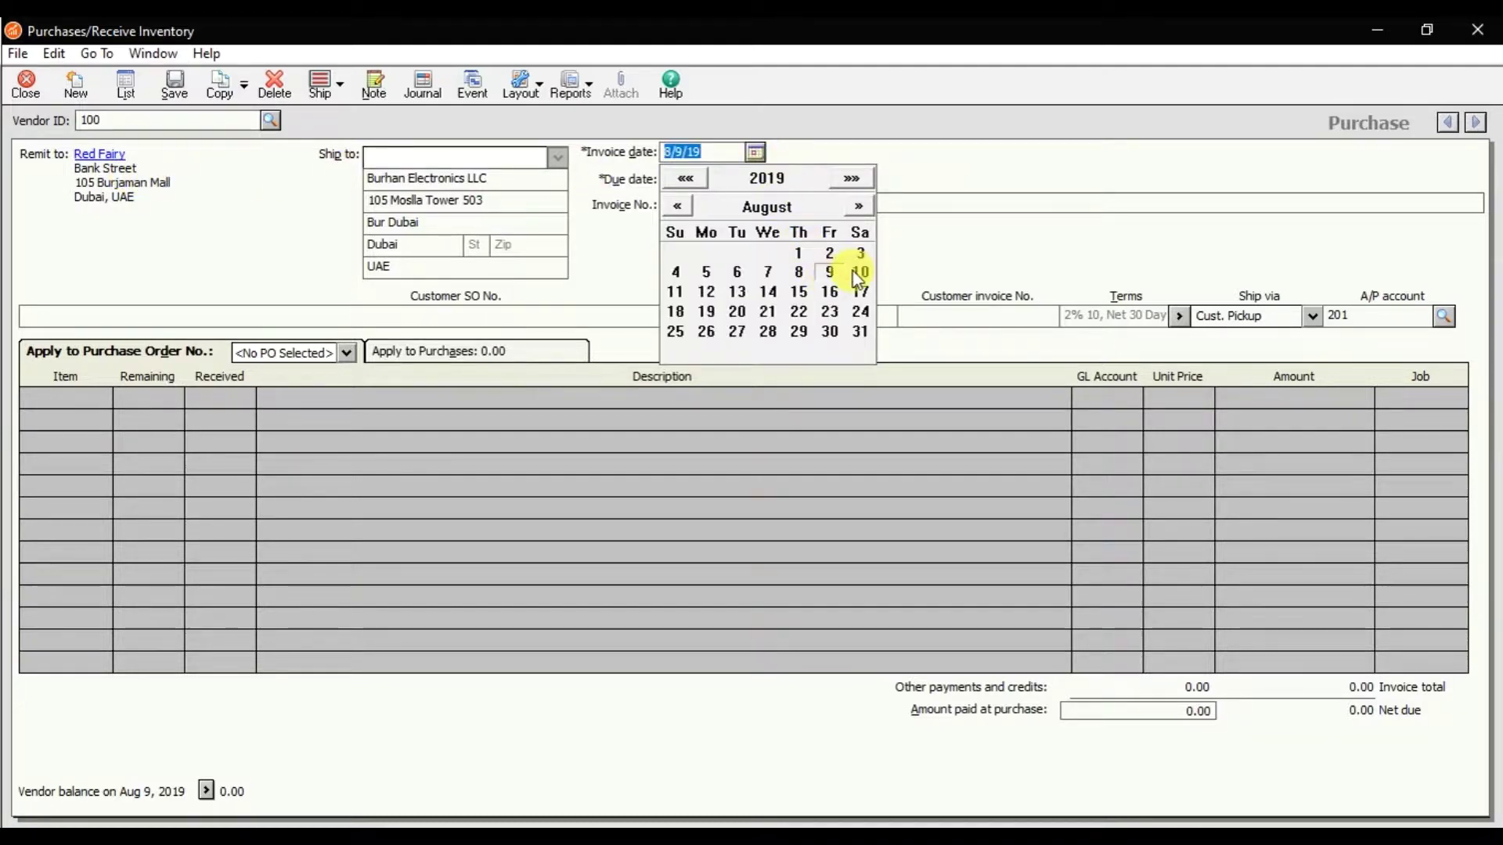
pyautogui.click(710, 292)
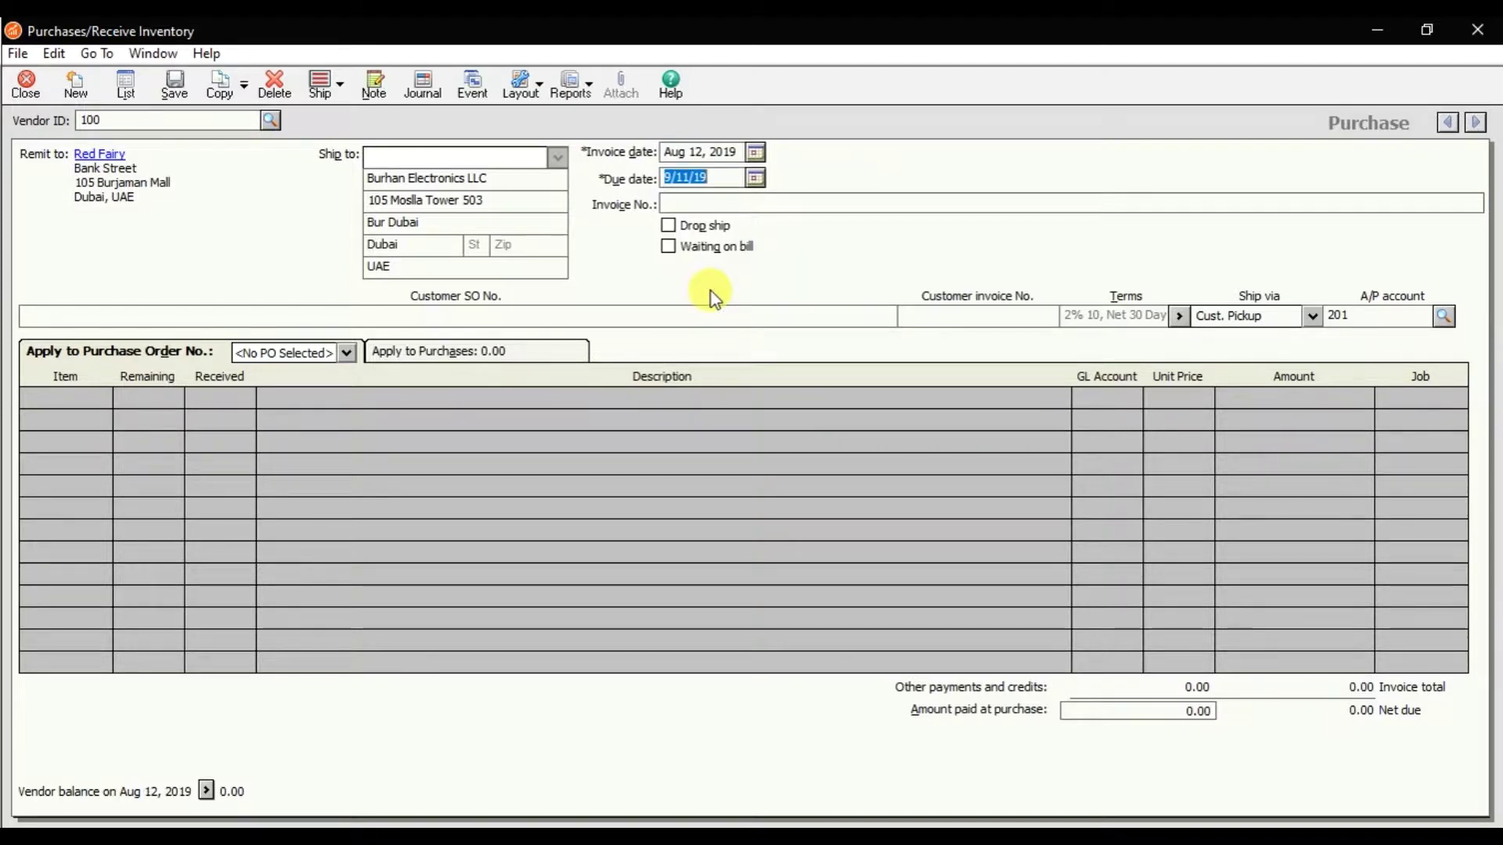
pyautogui.click(762, 205)
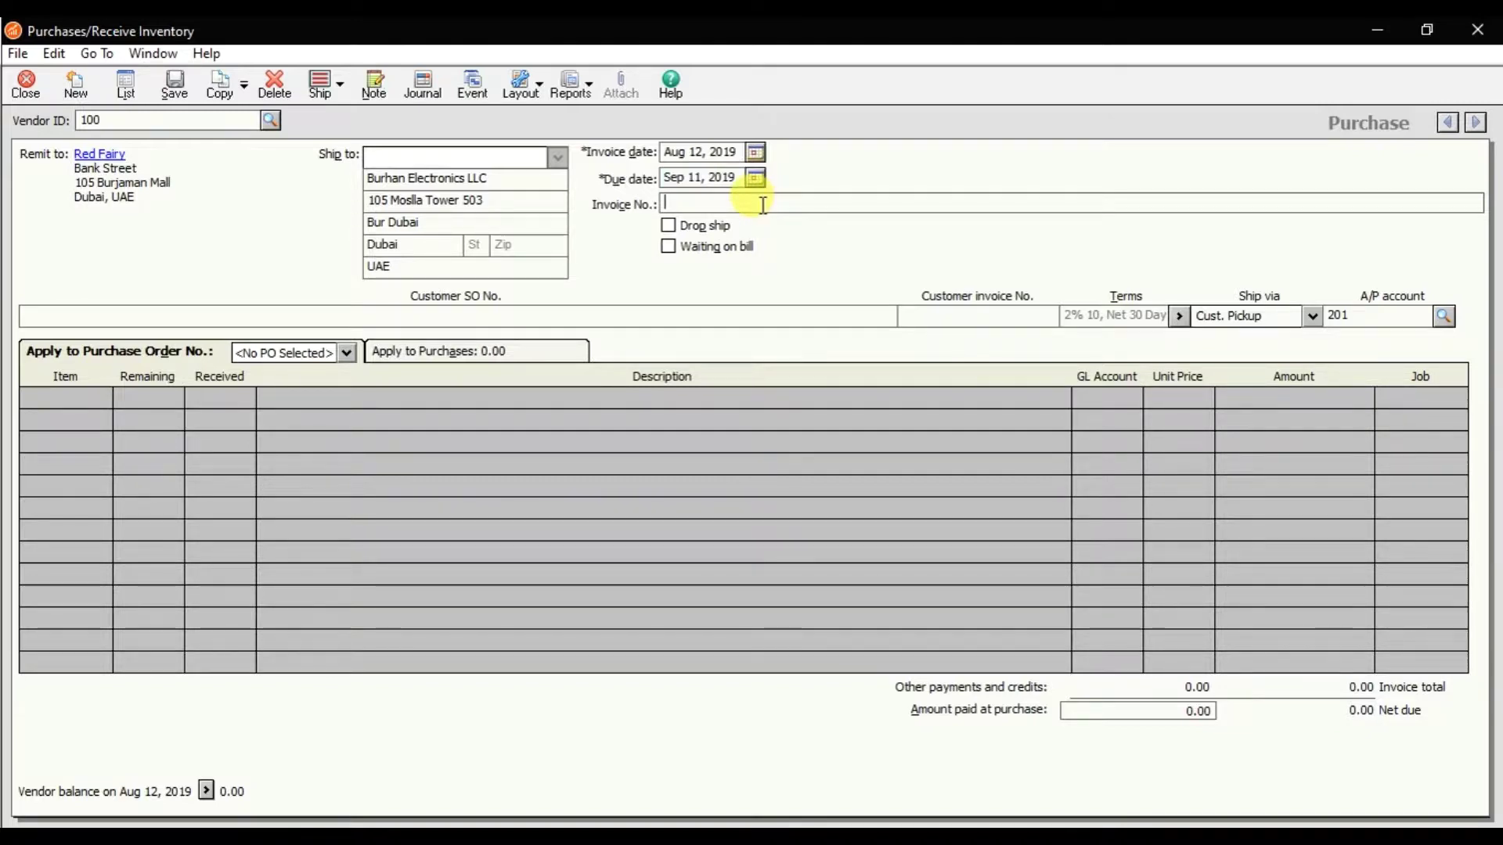
pyautogui.write('1000')
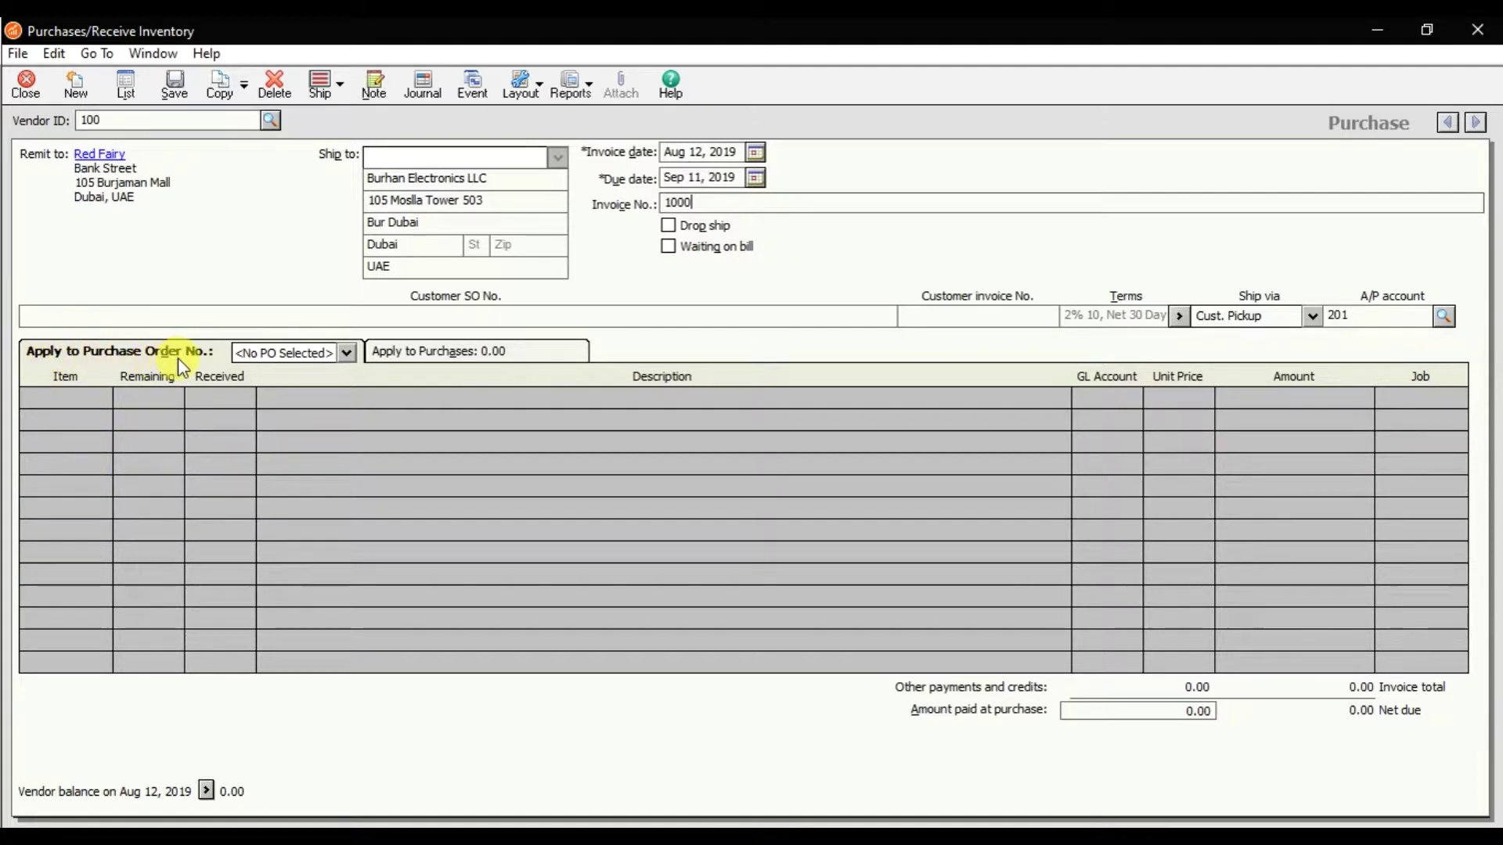
pyautogui.click(482, 353)
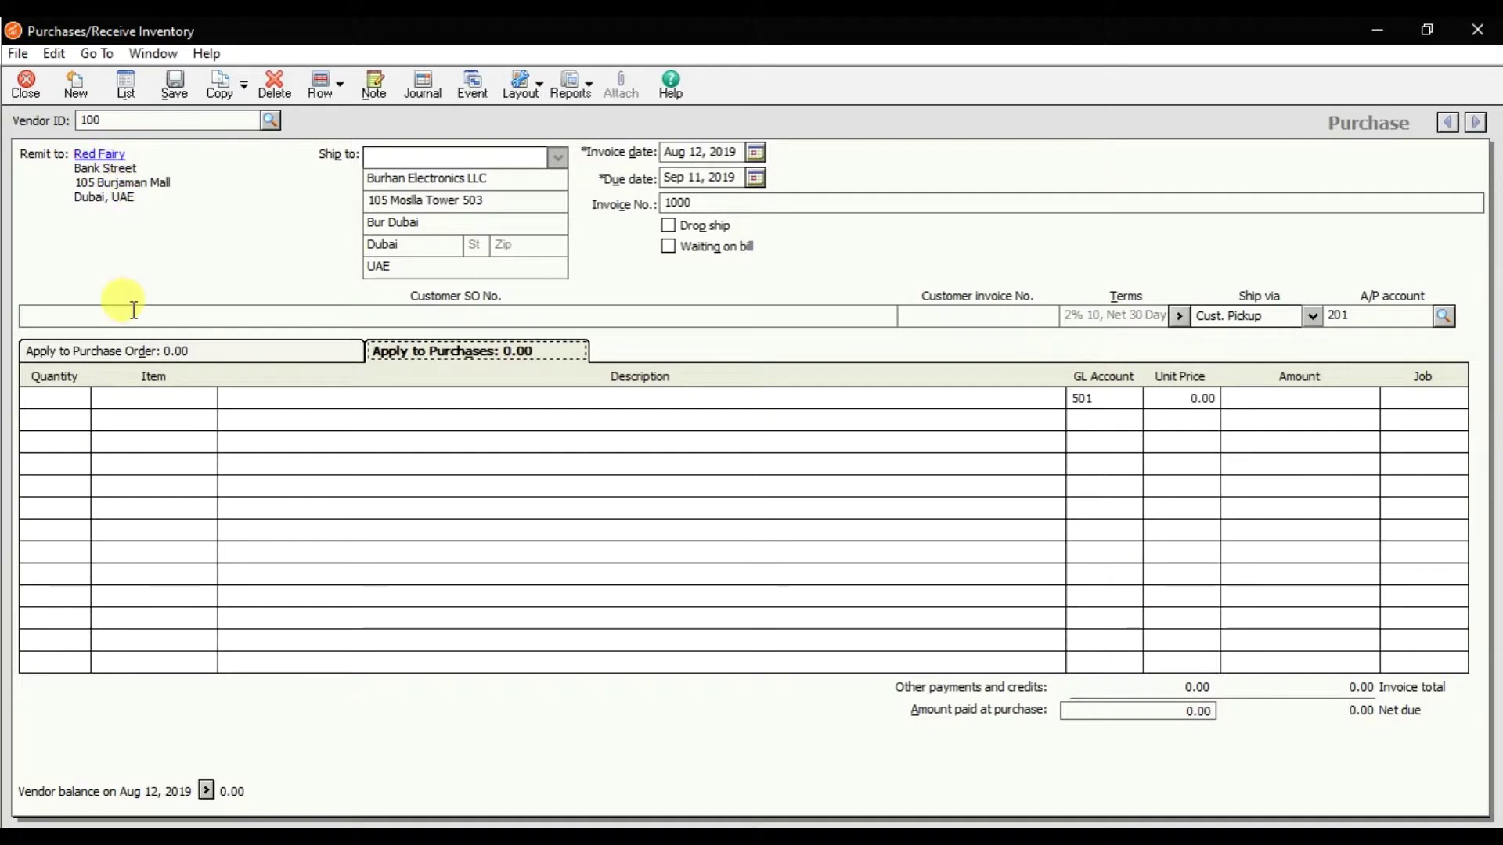
# Step: Apply purchase order 6363 to this Red Fairy purchase
pyautogui.click(92, 353)
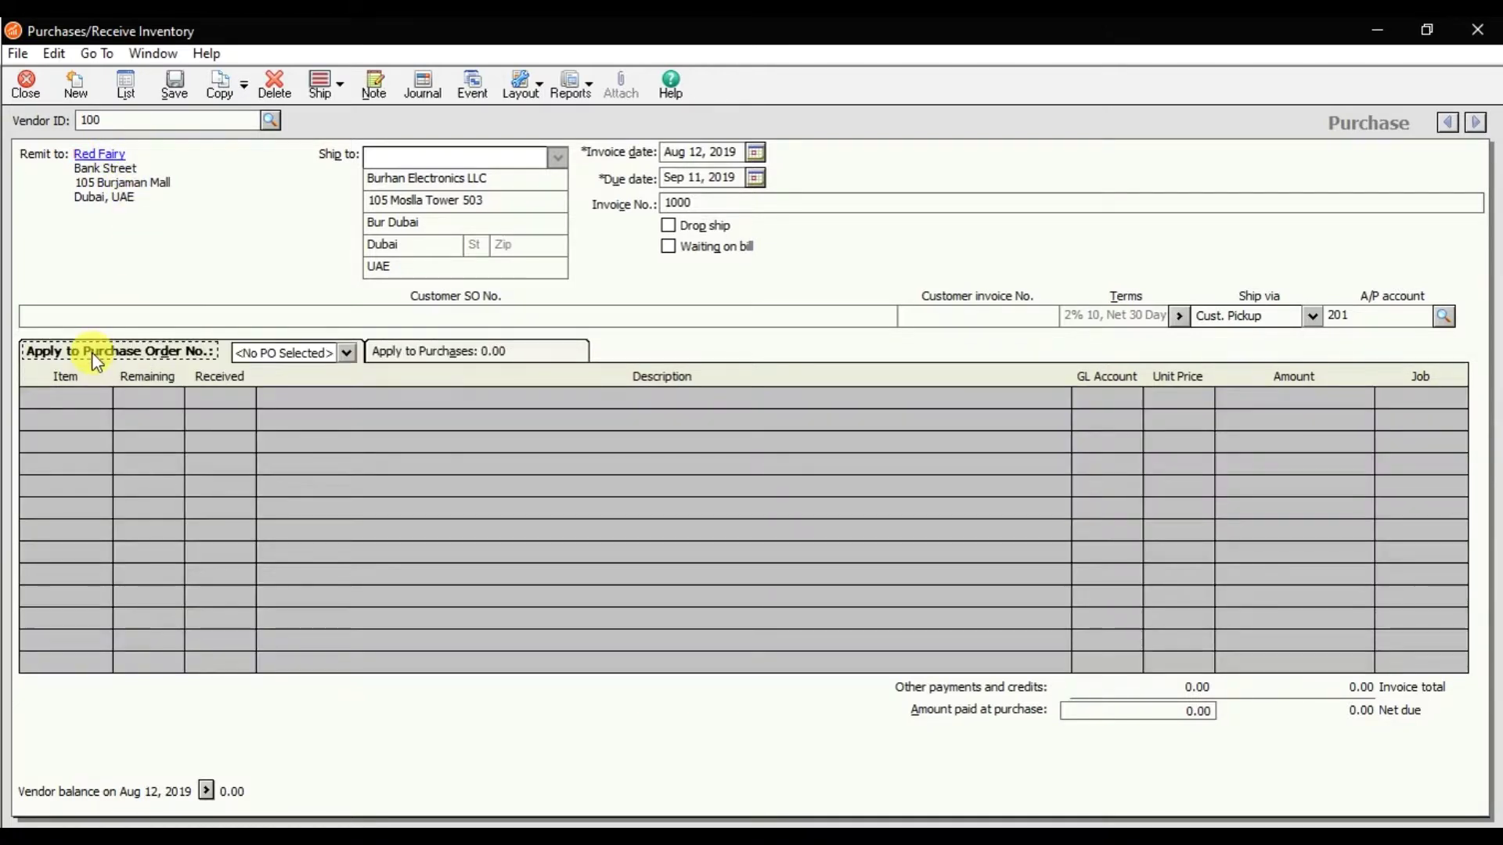
pyautogui.click(301, 354)
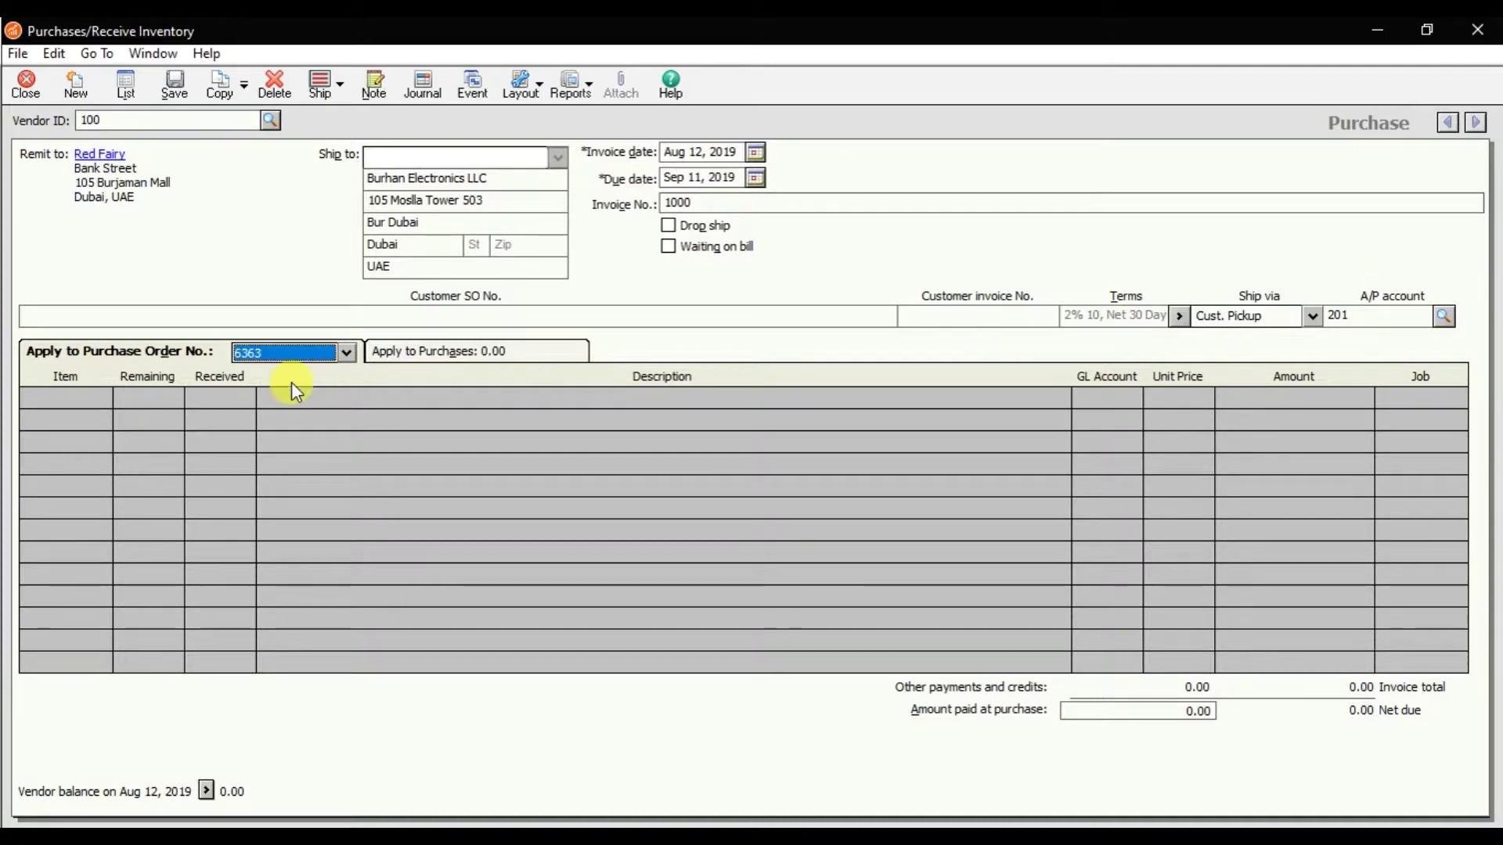
pyautogui.click(292, 384)
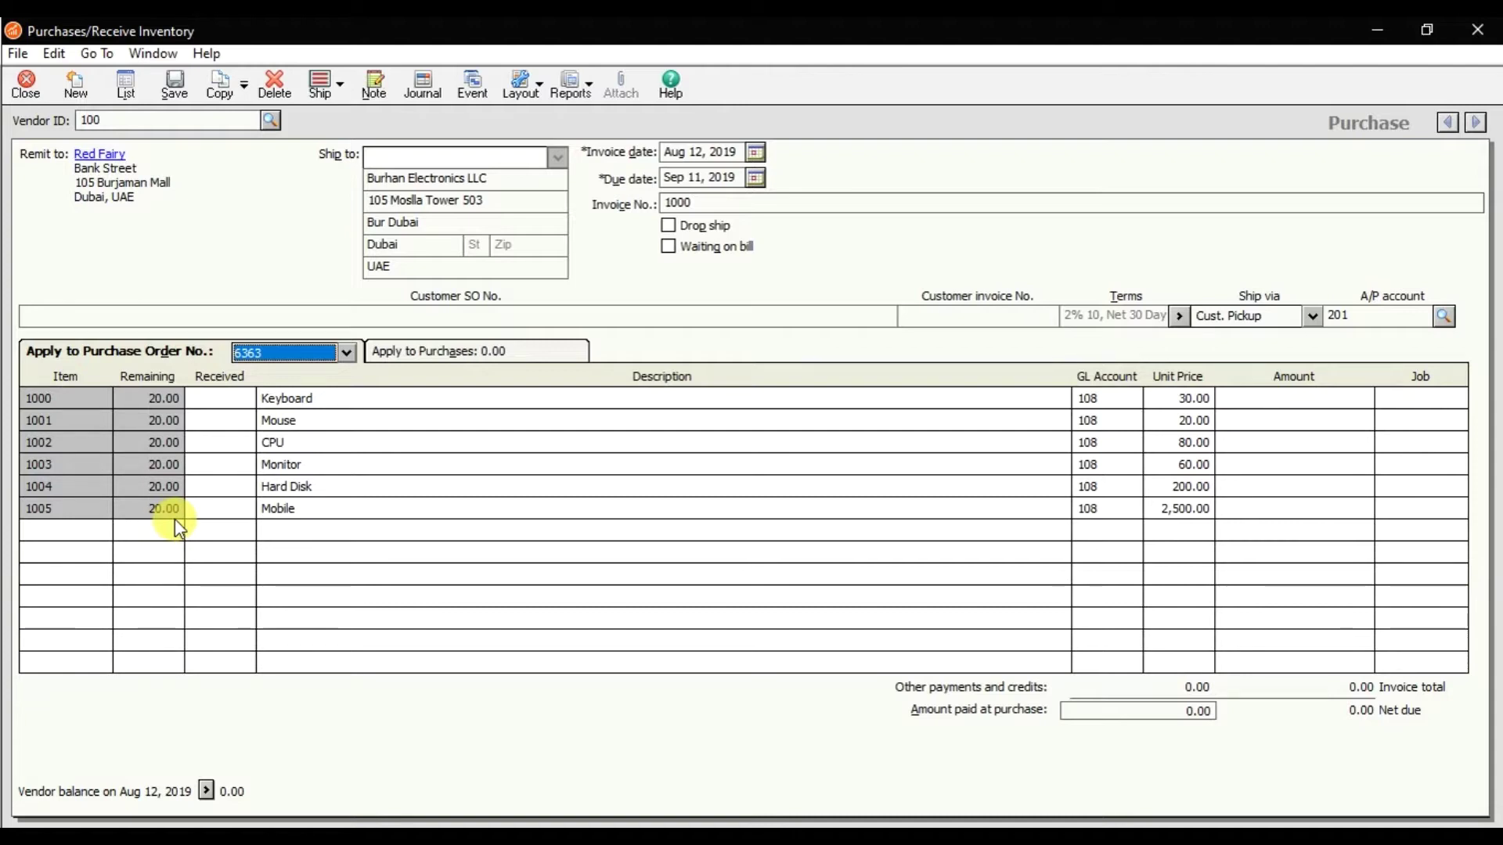
pyautogui.click(343, 86)
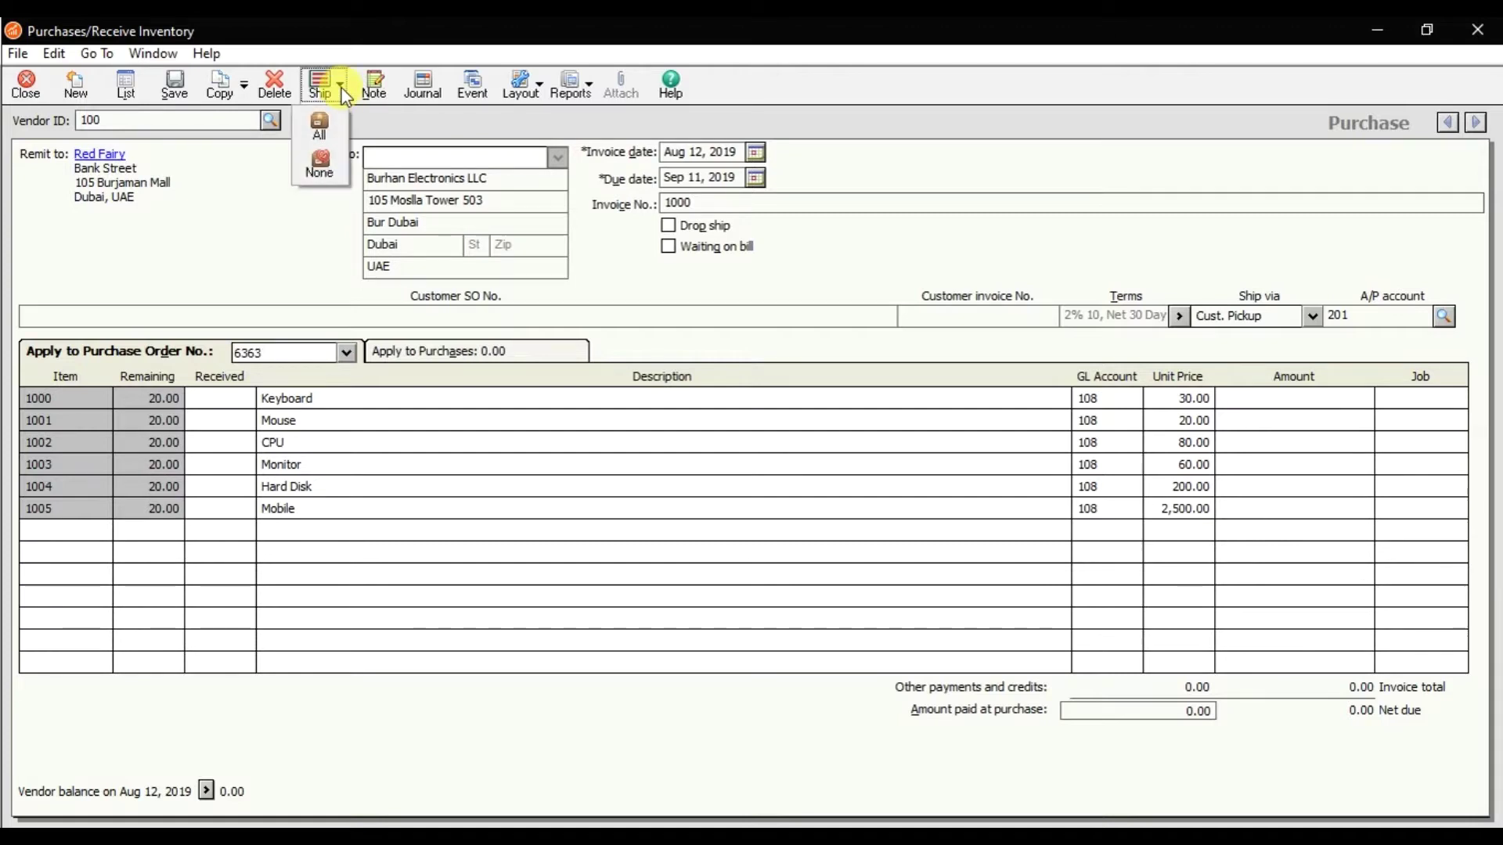
pyautogui.click(329, 128)
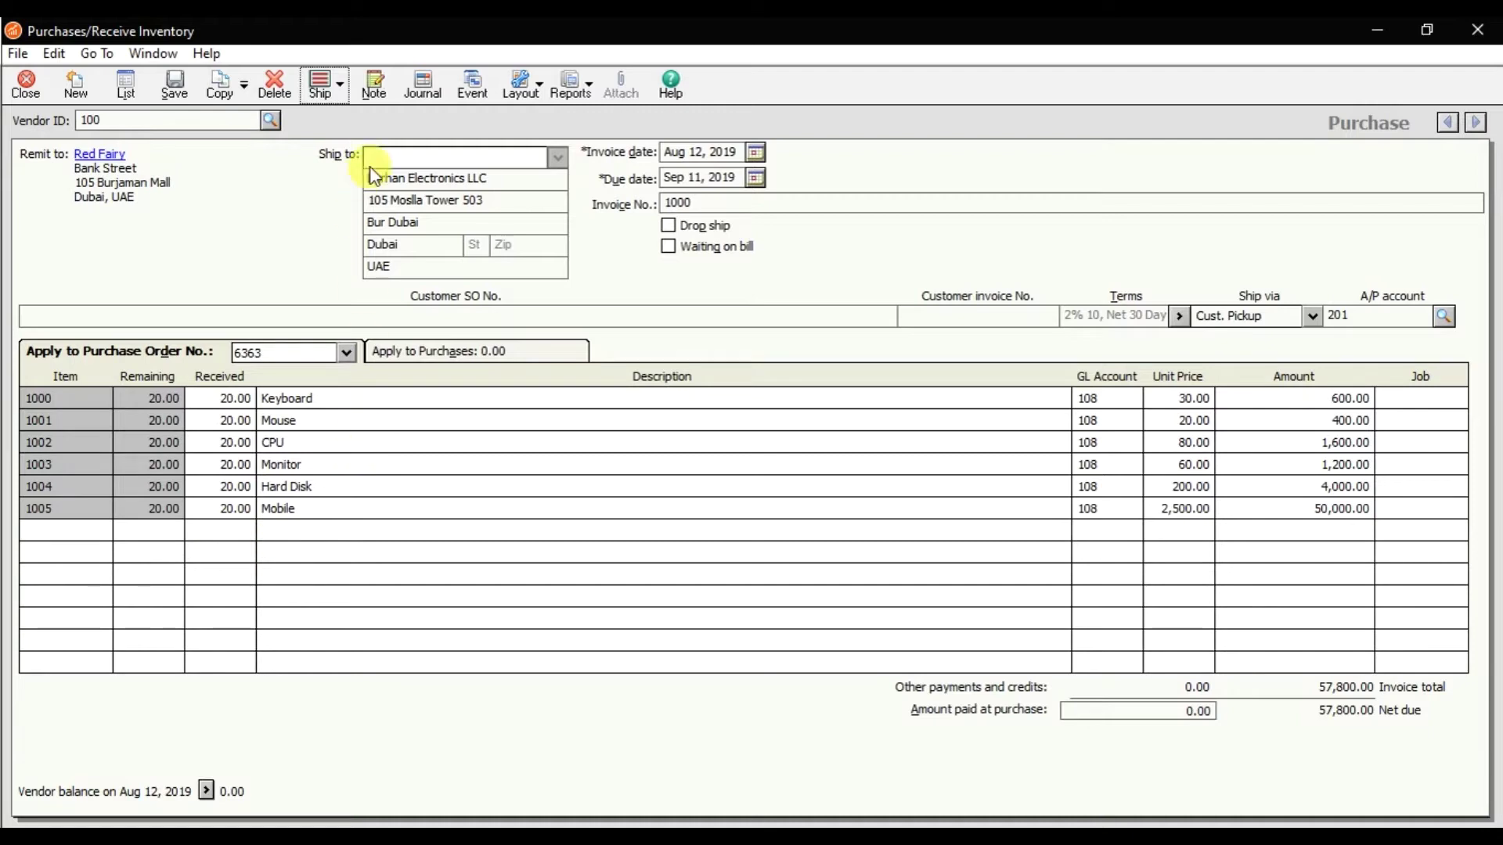
pyautogui.click(335, 90)
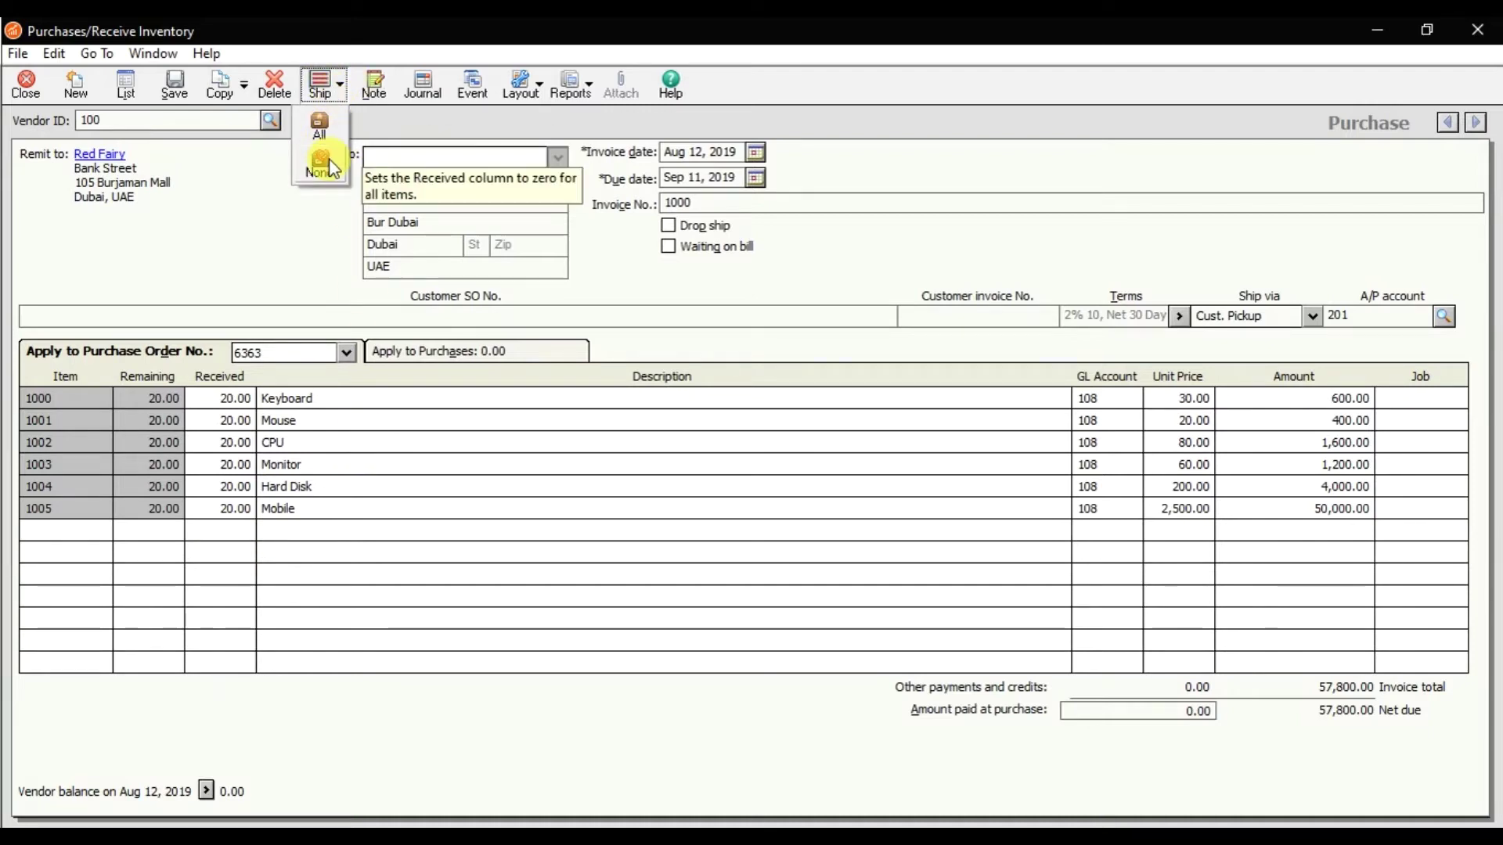
pyautogui.click(321, 160)
# Step: Enter 15 received for the Keyboard, Mouse and CPU lines
pyautogui.click(229, 398)
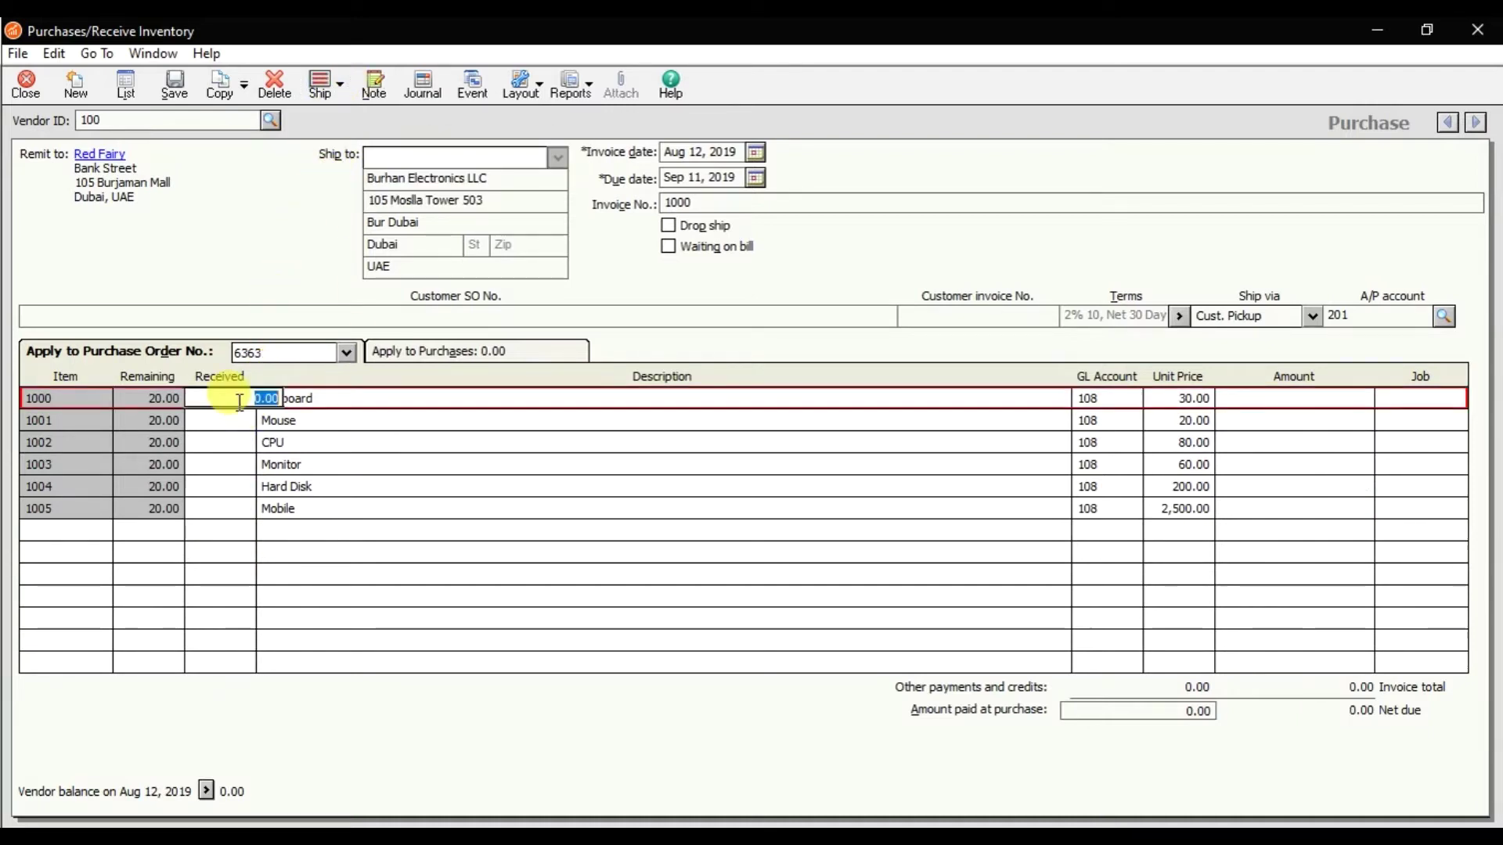
pyautogui.write('15')
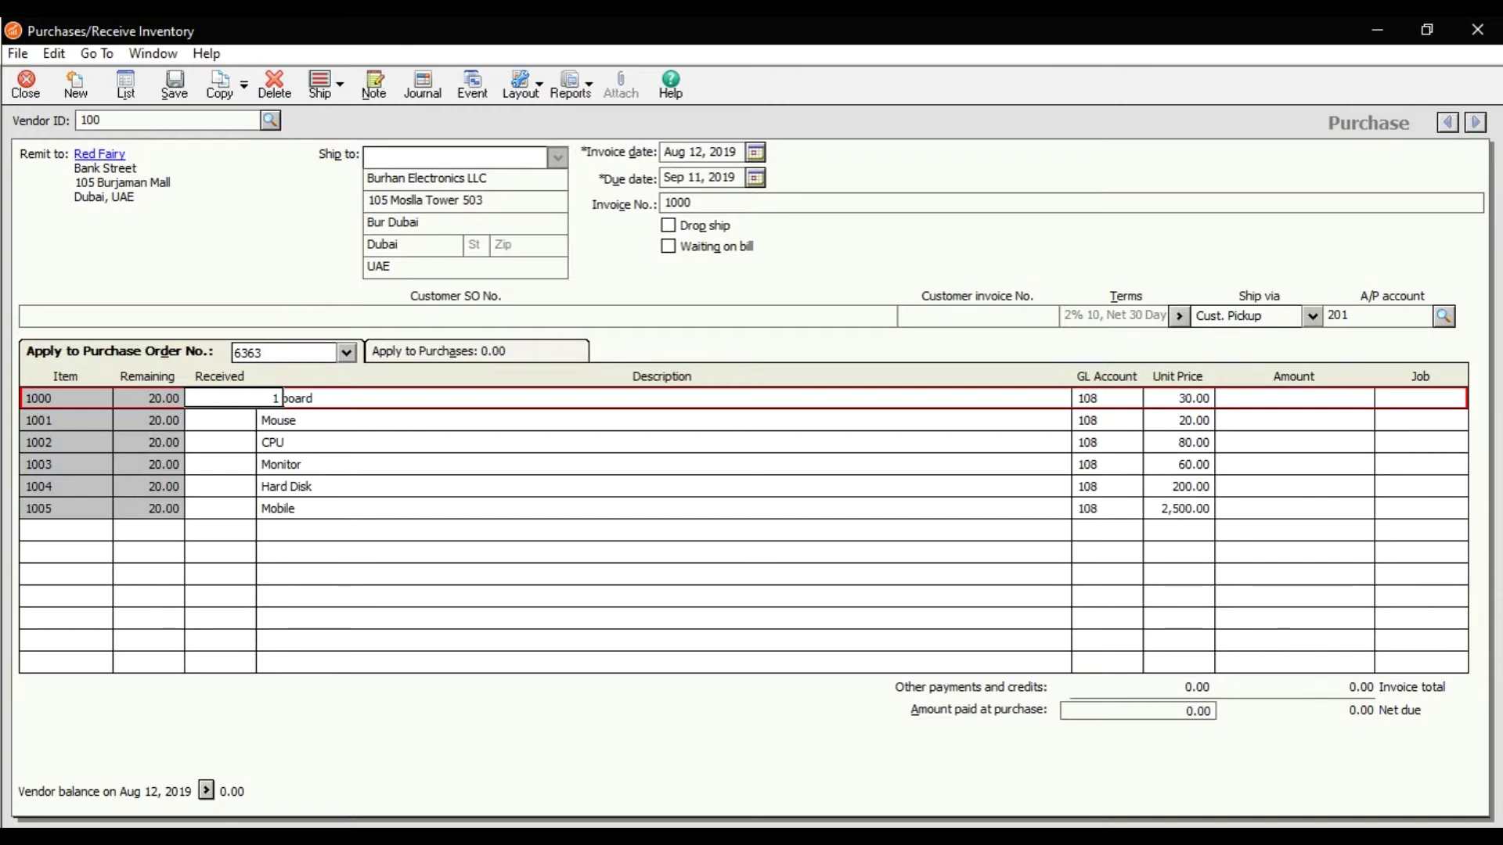
pyautogui.press('Tab')
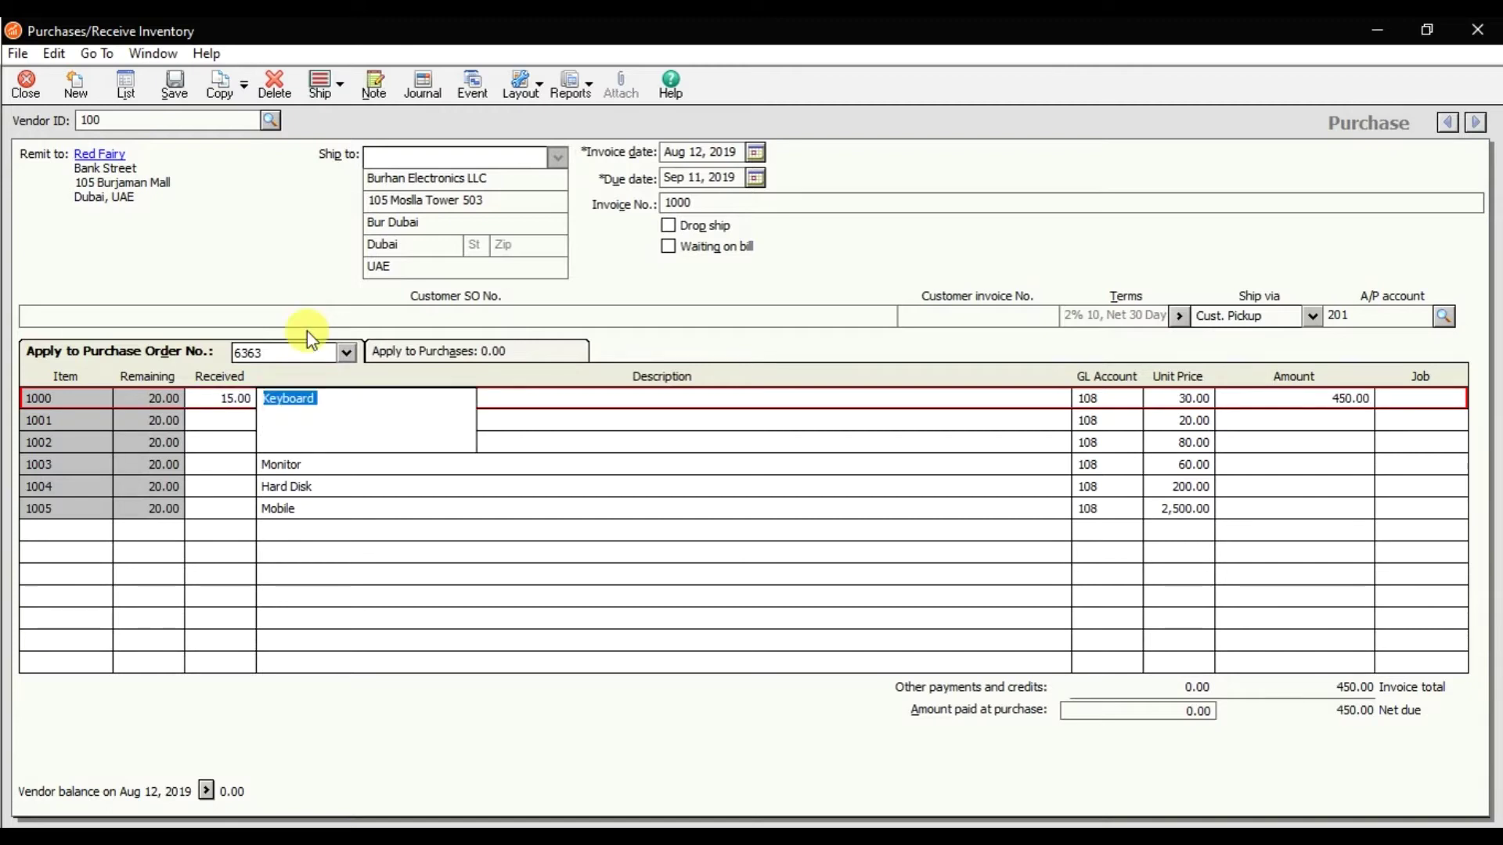
pyautogui.press('Tab')
pyautogui.press('Tab')
pyautogui.press('Tab')
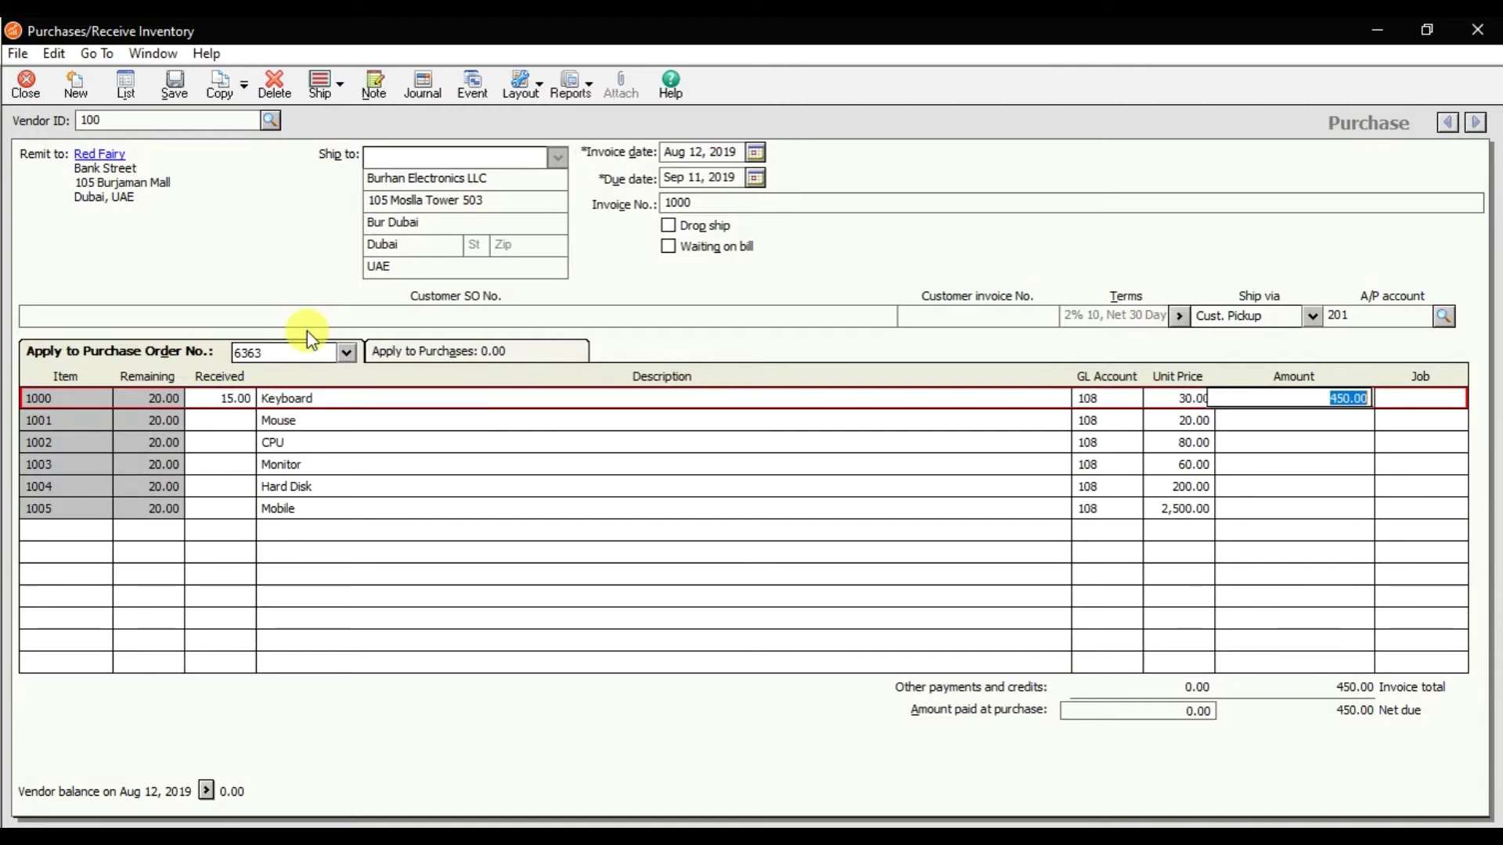
pyautogui.press('Tab')
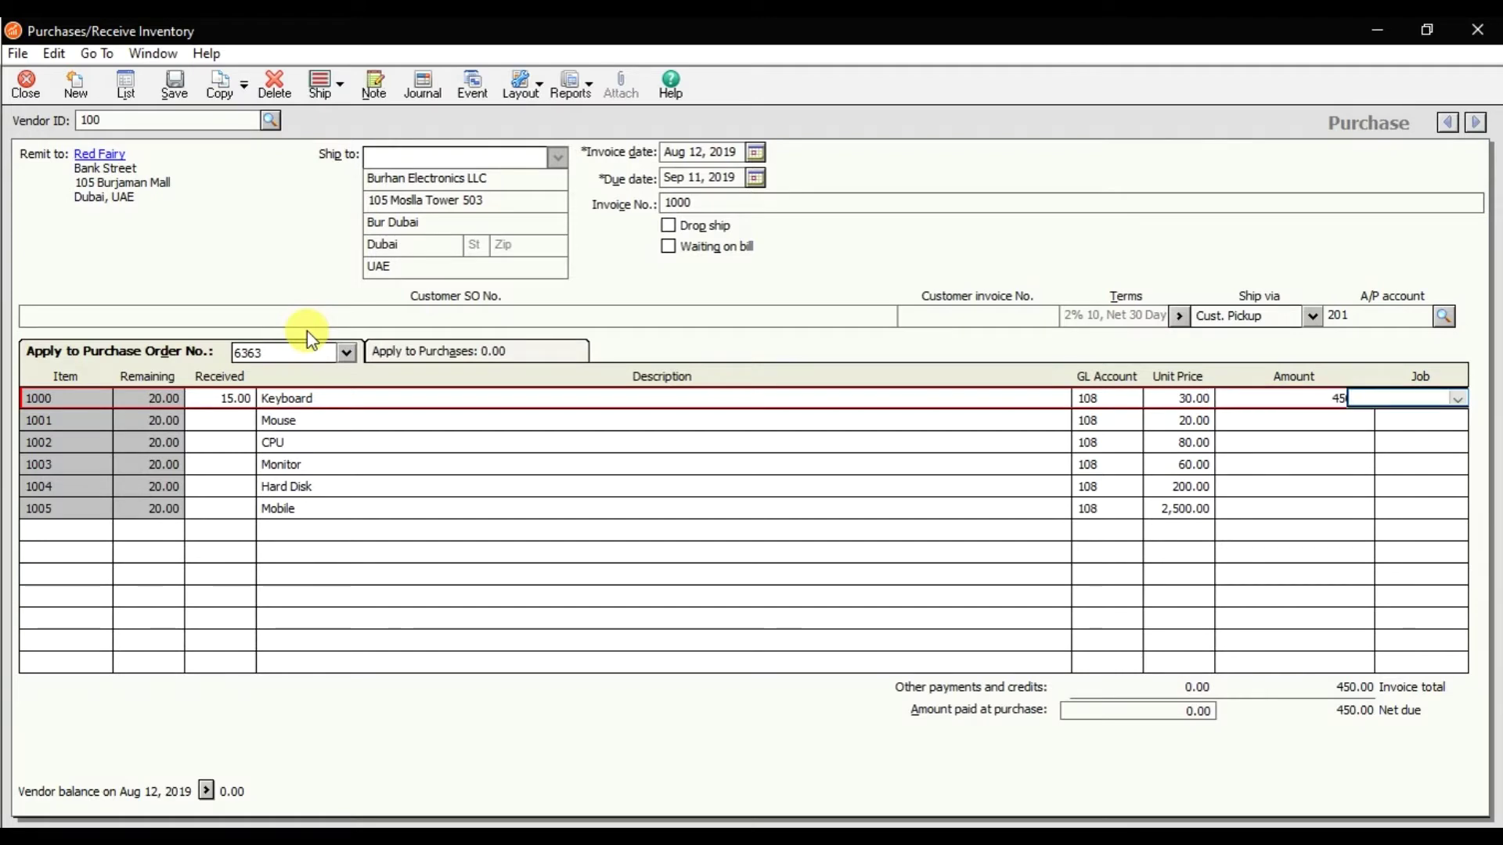
pyautogui.press('Tab')
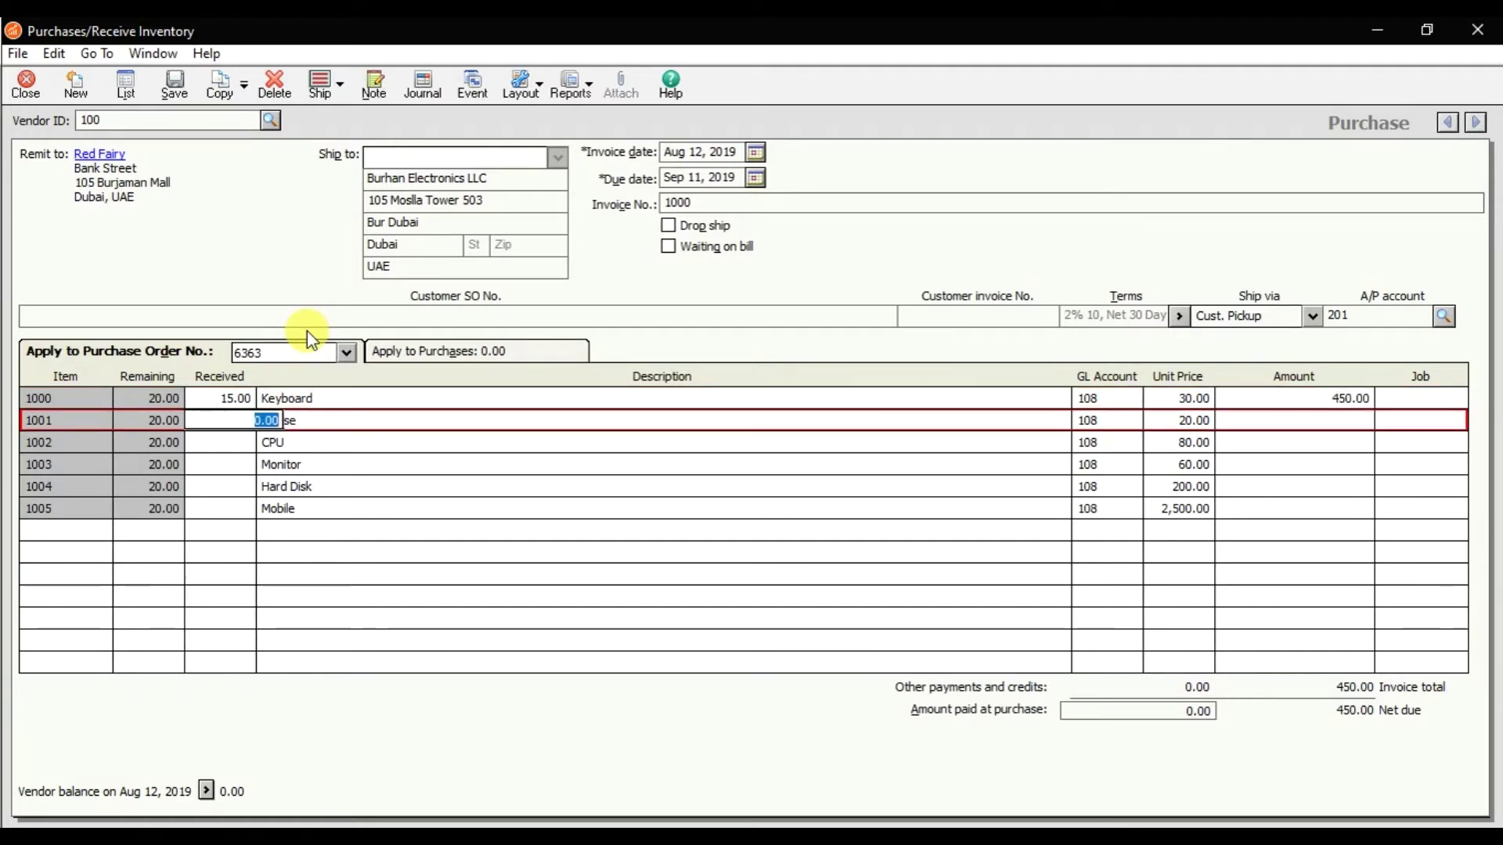
pyautogui.write('15')
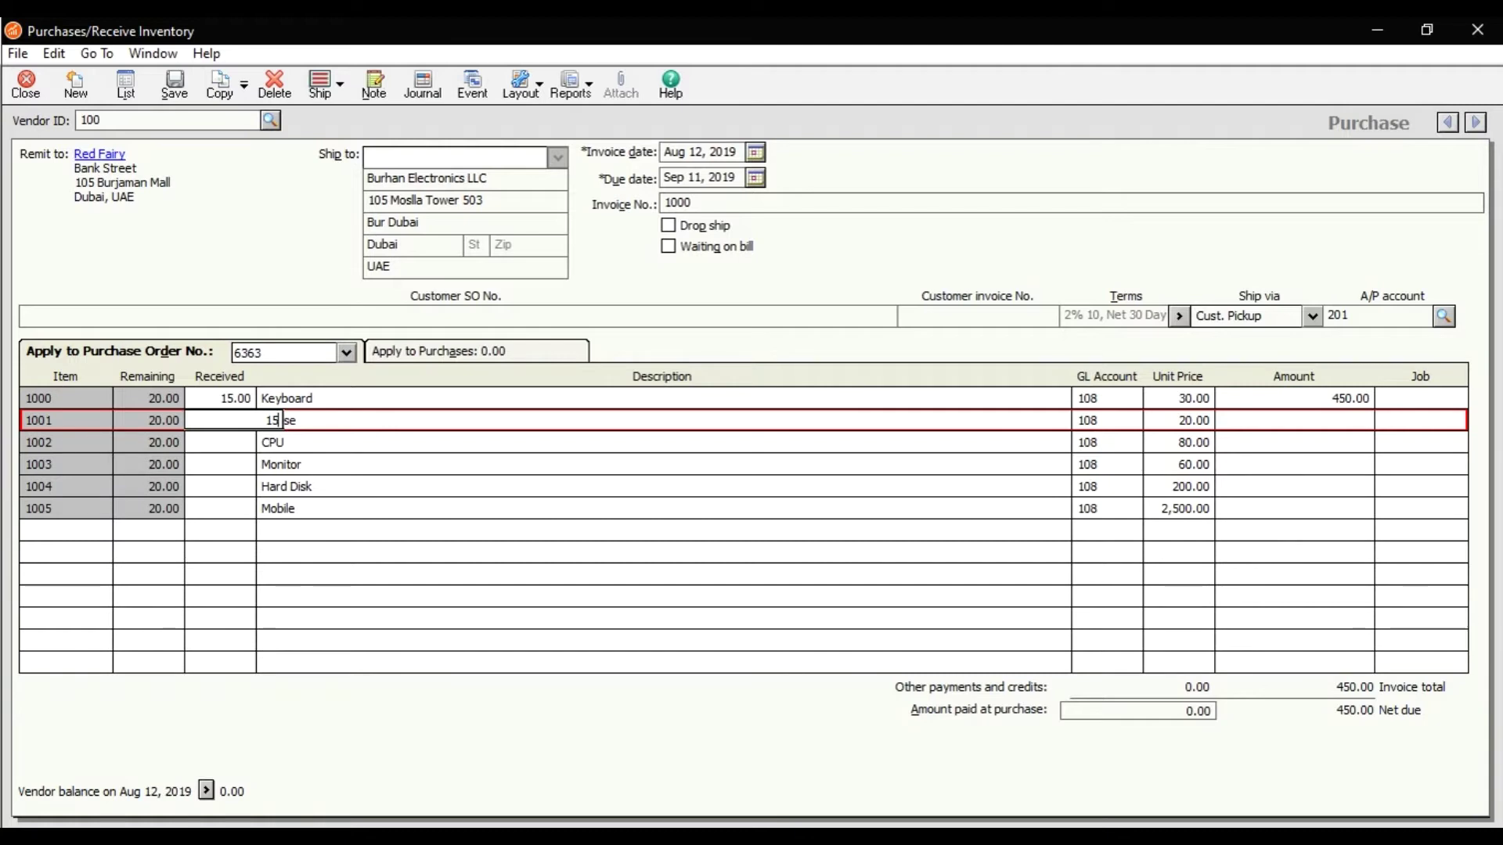
pyautogui.press('Return')
pyautogui.write('15')
pyautogui.press('Return')
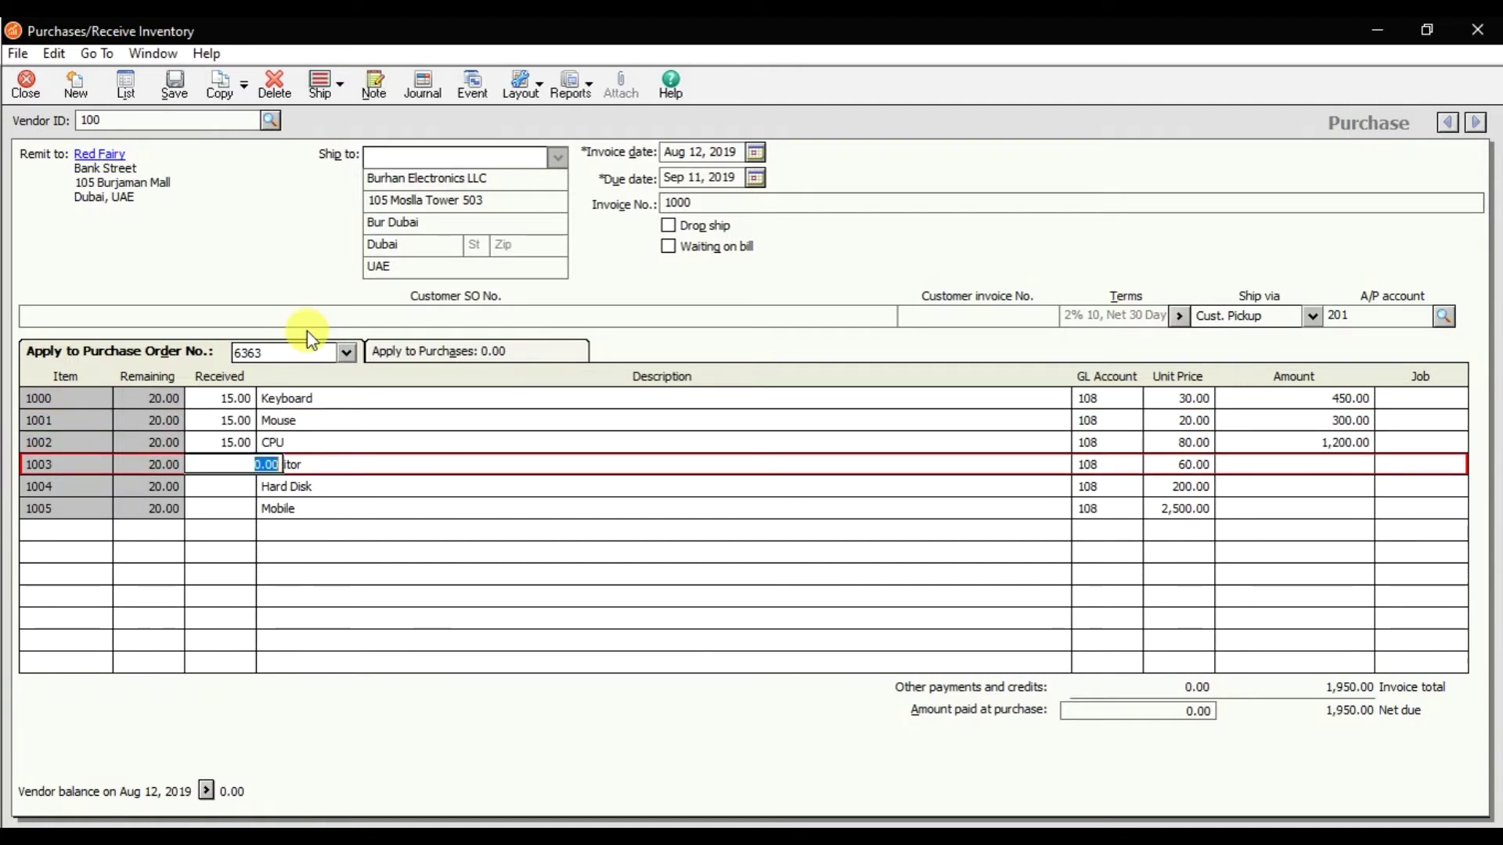
# Step: Enter 15 received for Monitor, Hard Disk and Mobile, then save the 43,350.00 receipt
pyautogui.write('15')
pyautogui.press('Return')
pyautogui.write('15')
pyautogui.press('Return')
pyautogui.write('15')
pyautogui.press('Return')
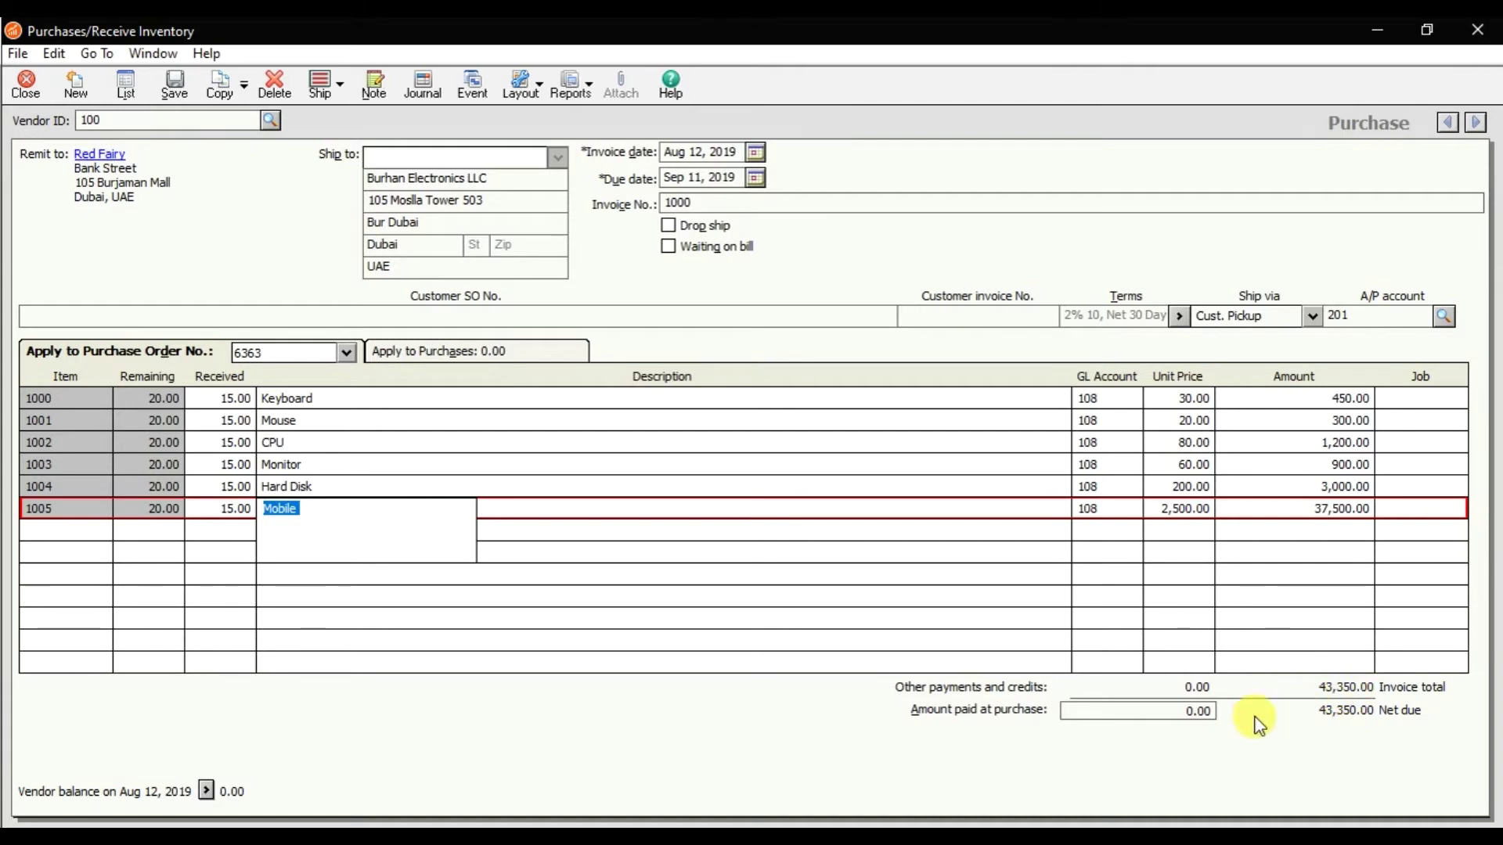
pyautogui.click(1159, 711)
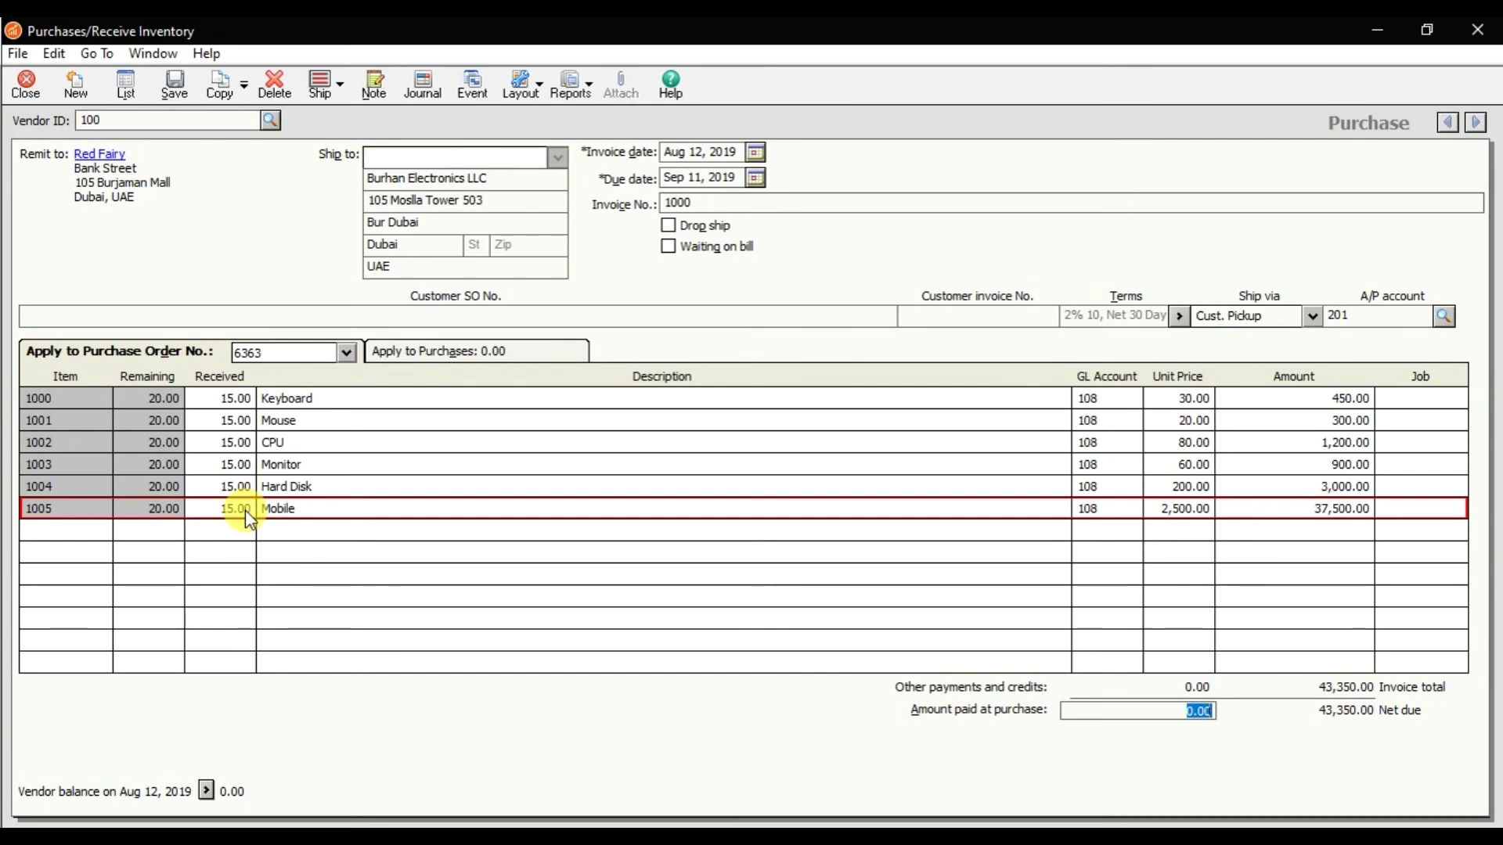
pyautogui.click(173, 91)
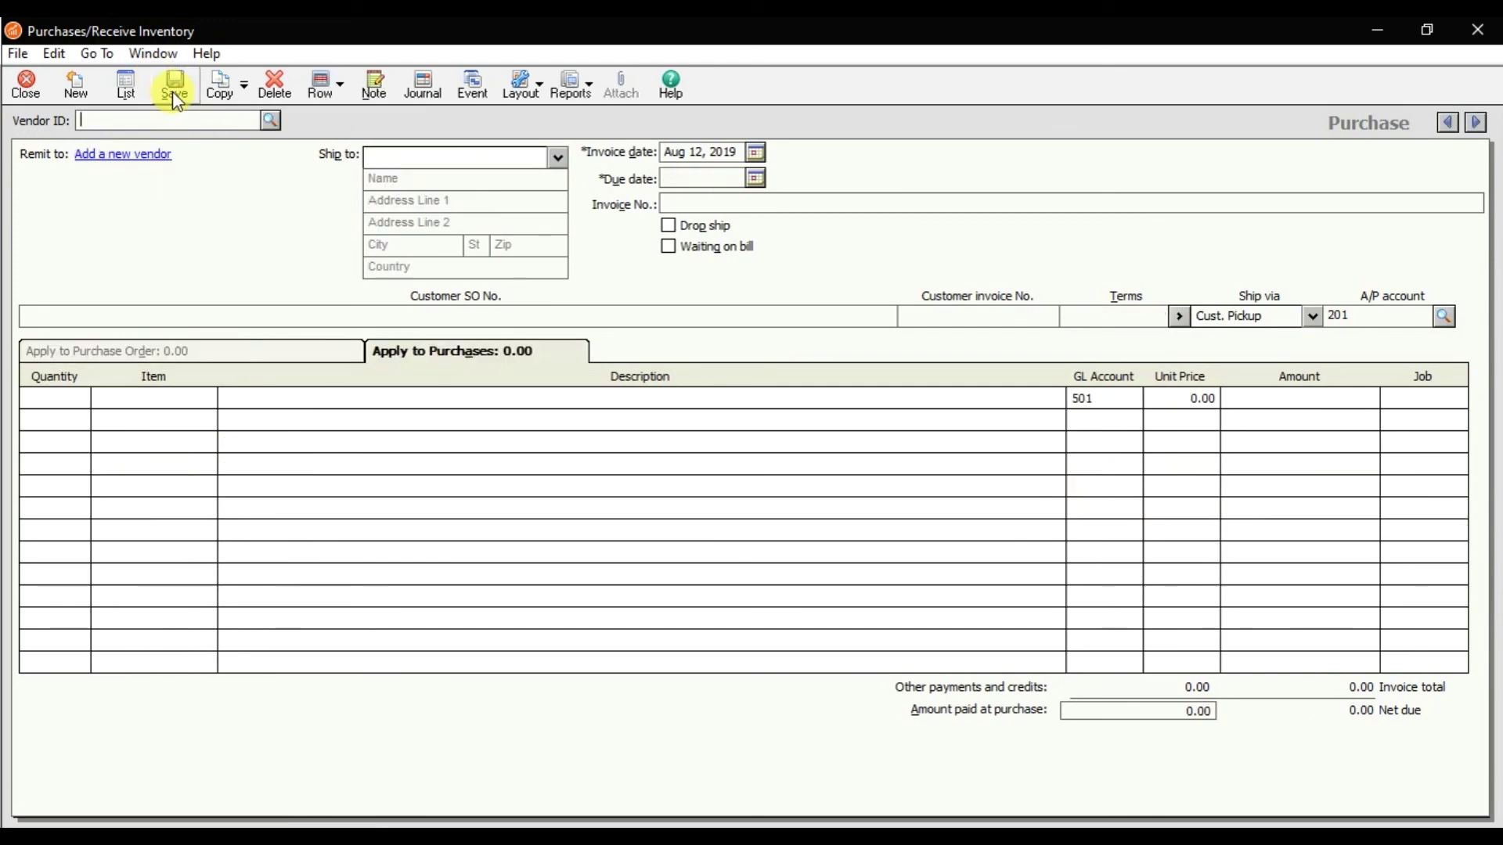